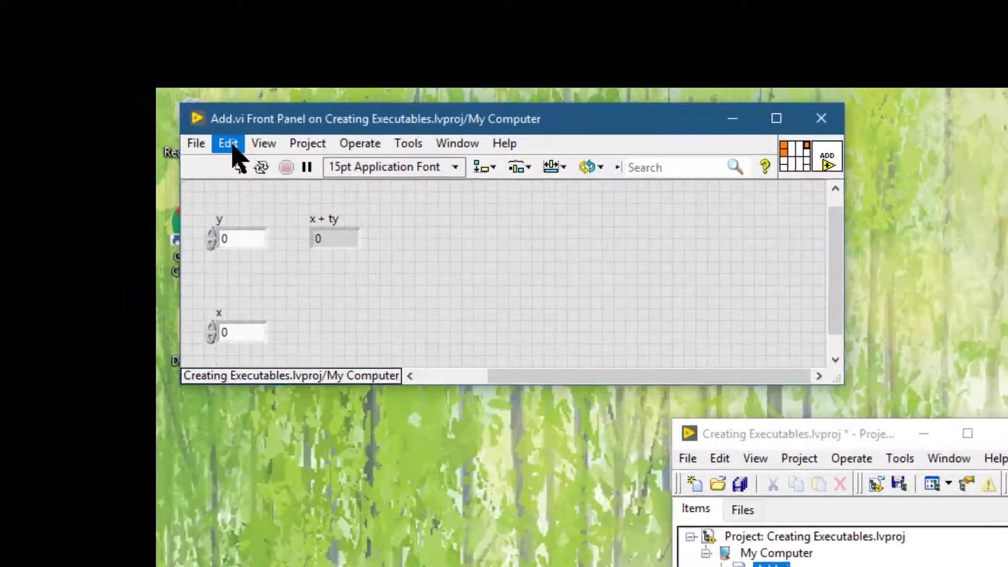
# Open Find and Replace for Add.vi, move it over the panel, and keep the current application instance
pyautogui.click(231, 146)
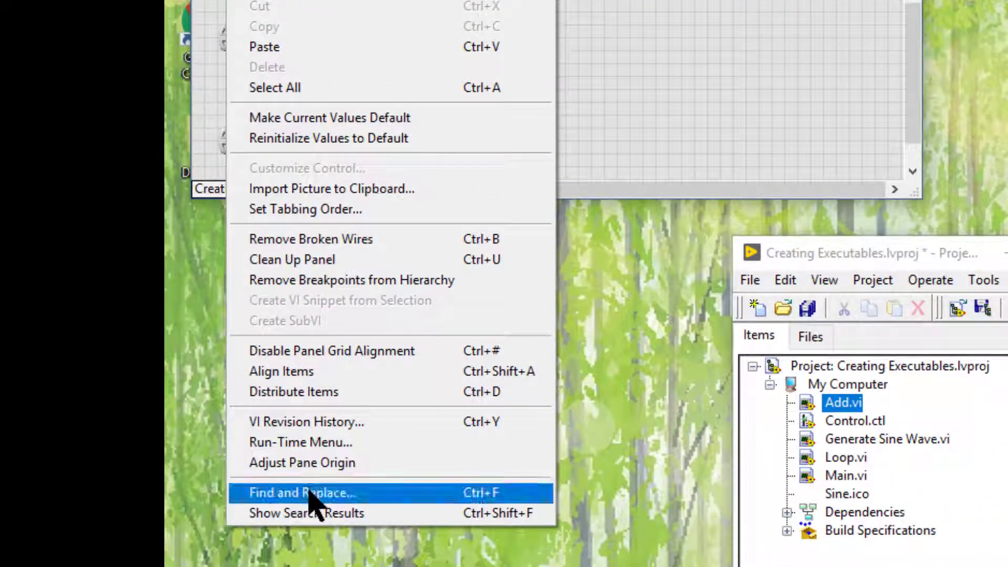
pyautogui.click(483, 496)
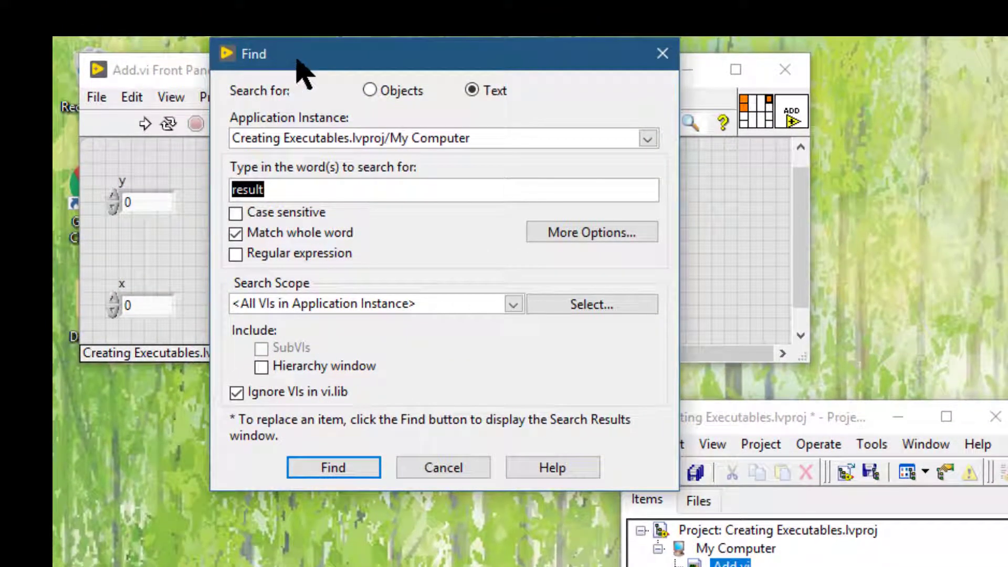
pyautogui.moveTo(299, 62); pyautogui.dragTo(418, 181)
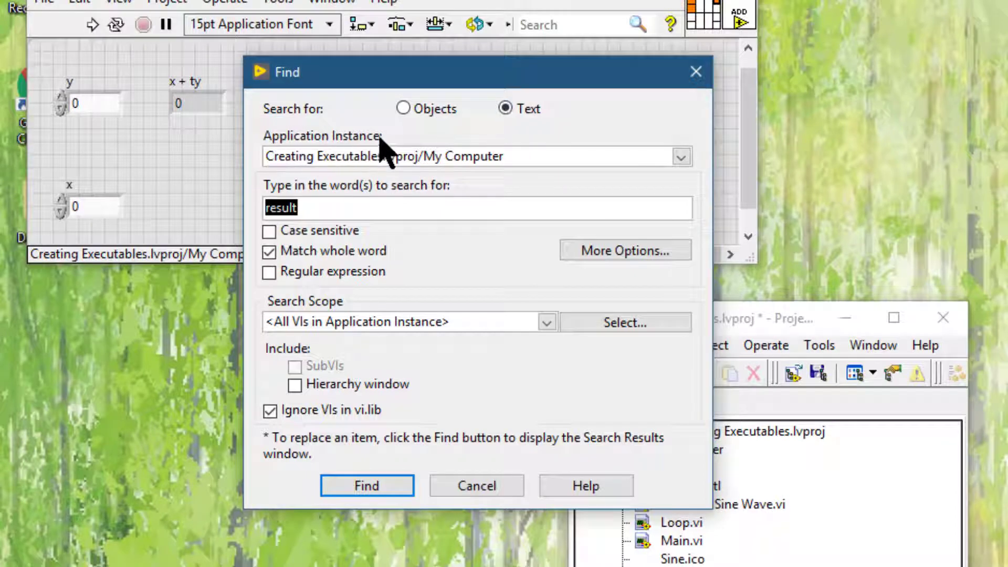
pyautogui.click(684, 159)
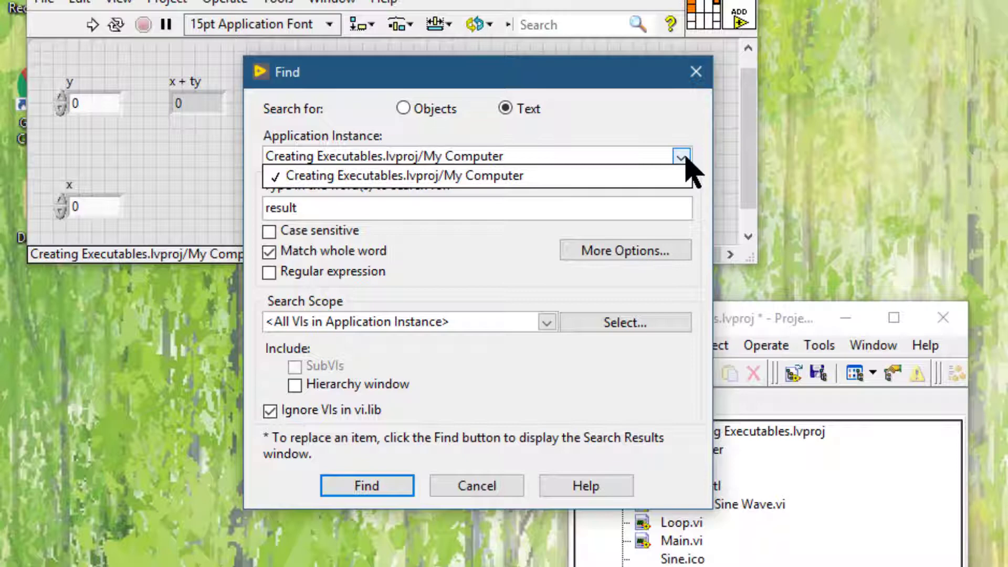
pyautogui.click(620, 172)
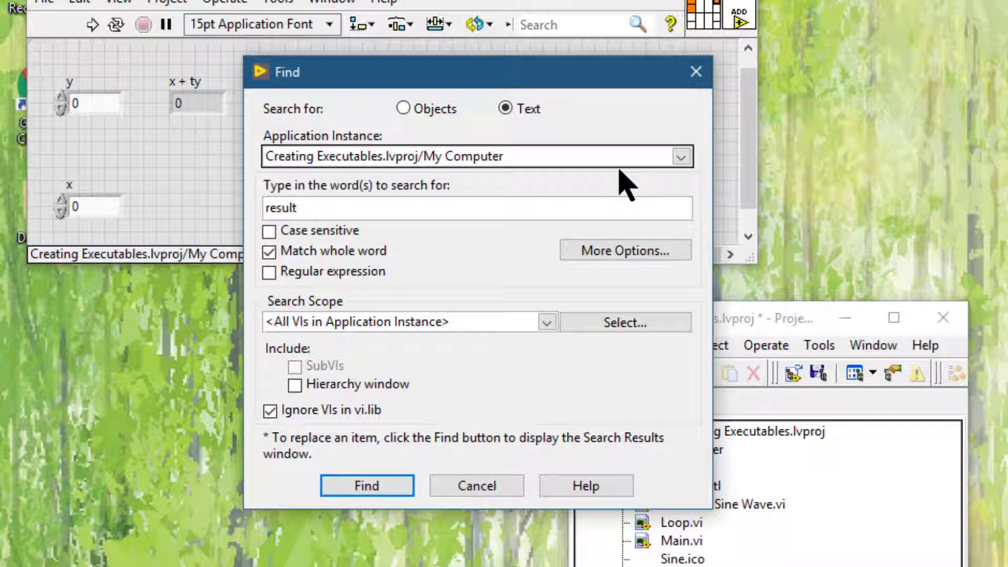
# Replace the search term 'result' with '+'
pyautogui.click(401, 213)
pyautogui.press('BackSpace')
pyautogui.press('BackSpace')
pyautogui.press('BackSpace')
pyautogui.press('BackSpace')
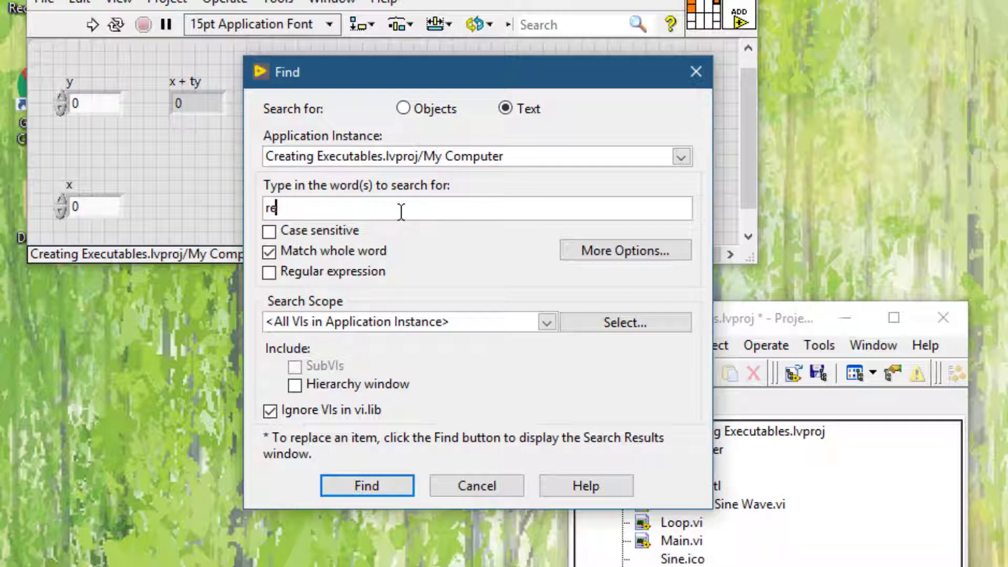
pyautogui.press('BackSpace')
pyautogui.press('BackSpace')
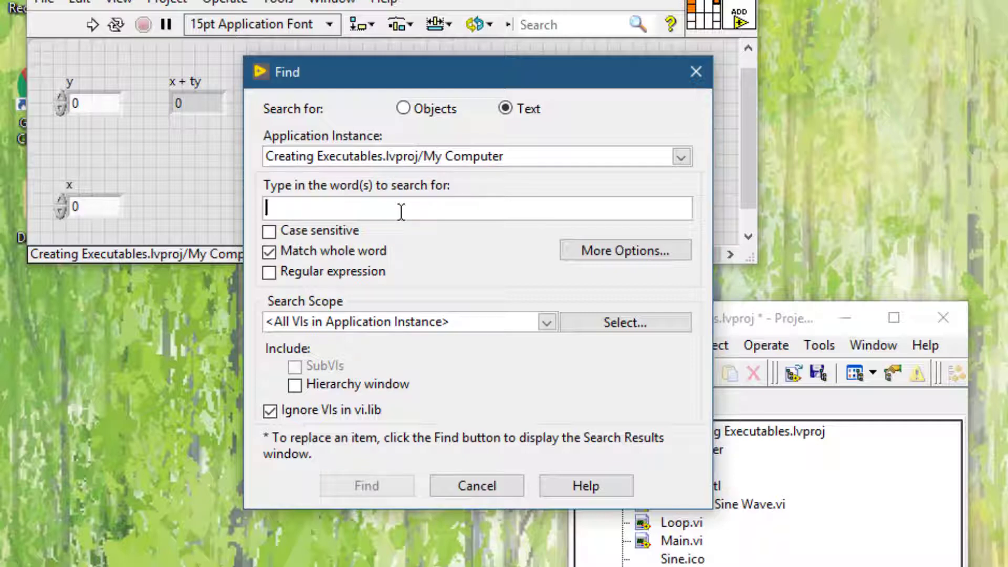
pyautogui.write('+')
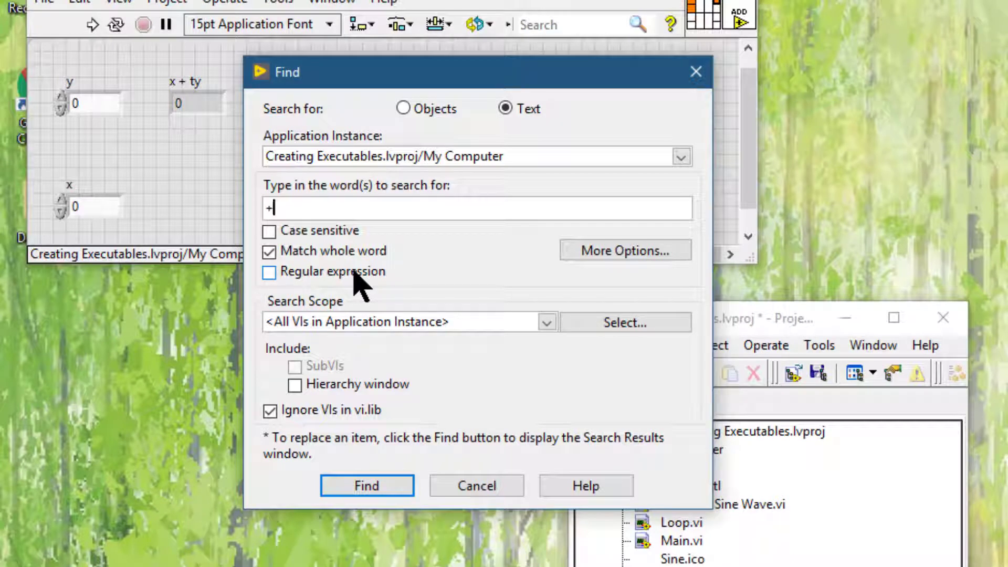
# Show the Text Search Options through More Options
pyautogui.click(597, 251)
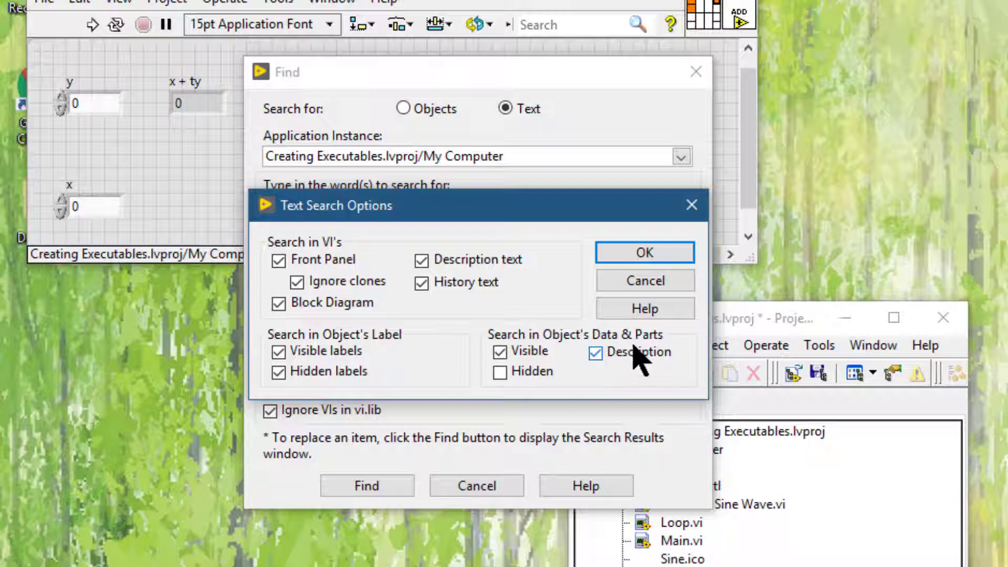
# Accept the text search options and keep the scope at all VIs in the instance
pyautogui.click(638, 259)
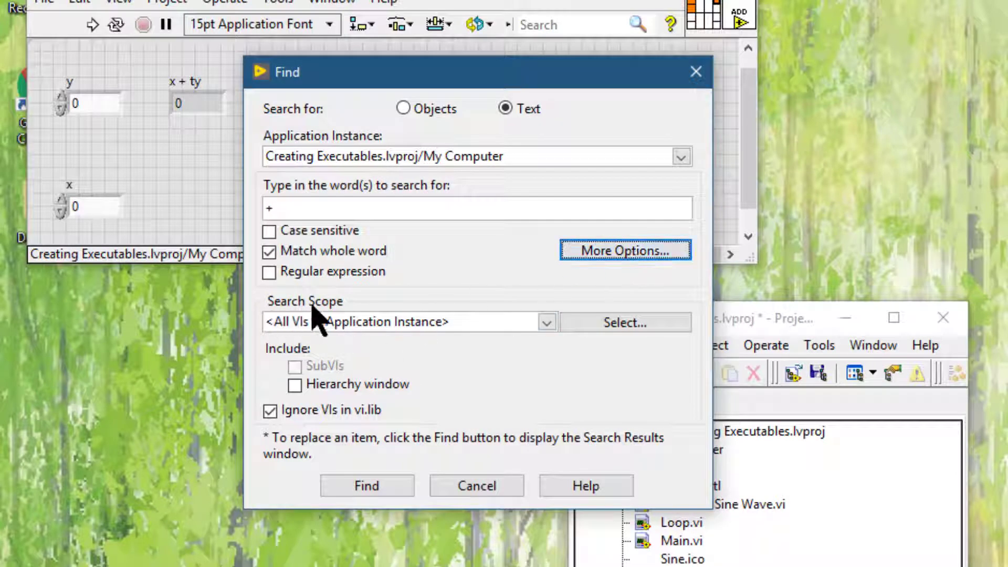
pyautogui.click(546, 322)
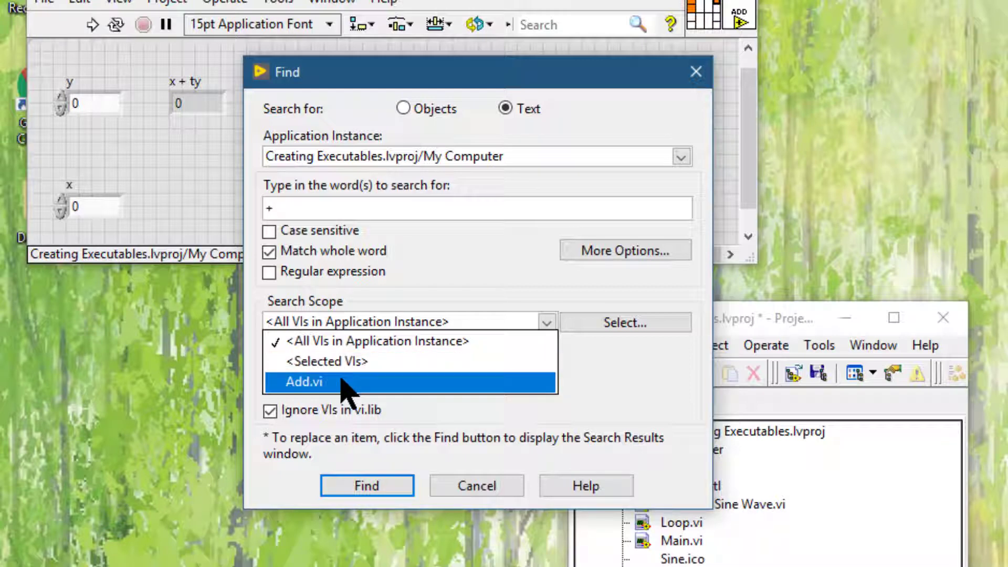
pyautogui.click(420, 270)
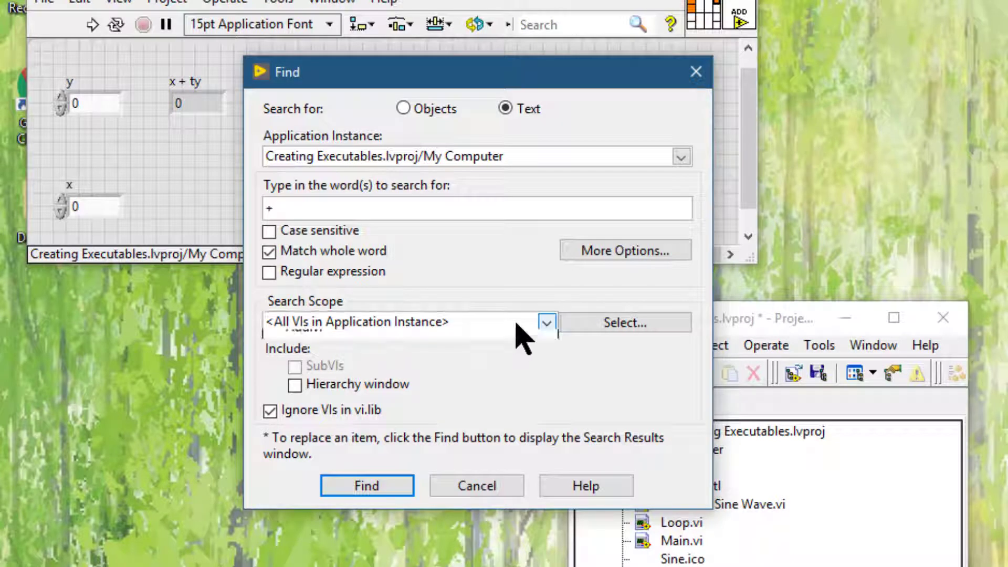
pyautogui.click(543, 326)
pyautogui.click(518, 292)
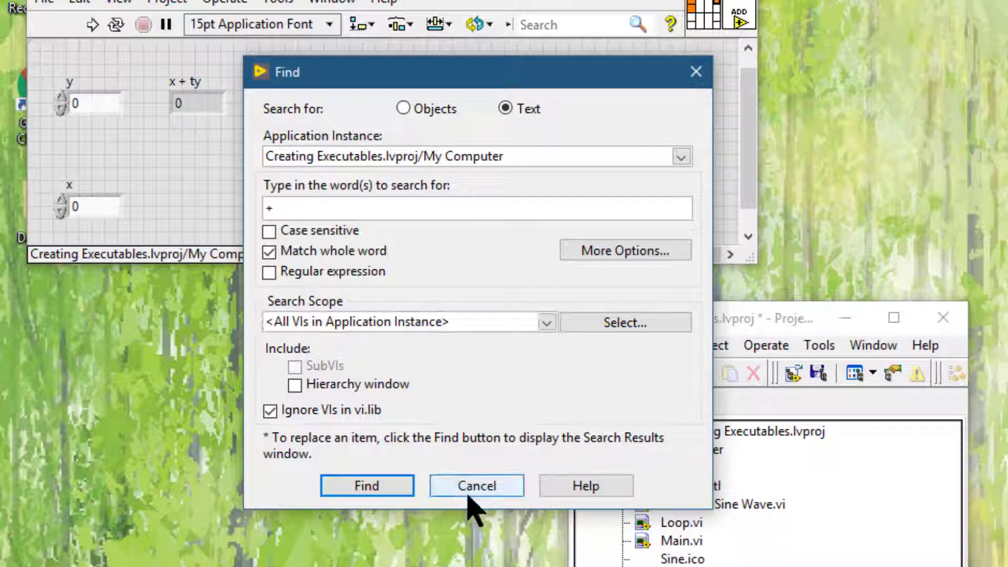
# Cancel the search and open Loop.vi and Main.vi from the project
pyautogui.click(475, 486)
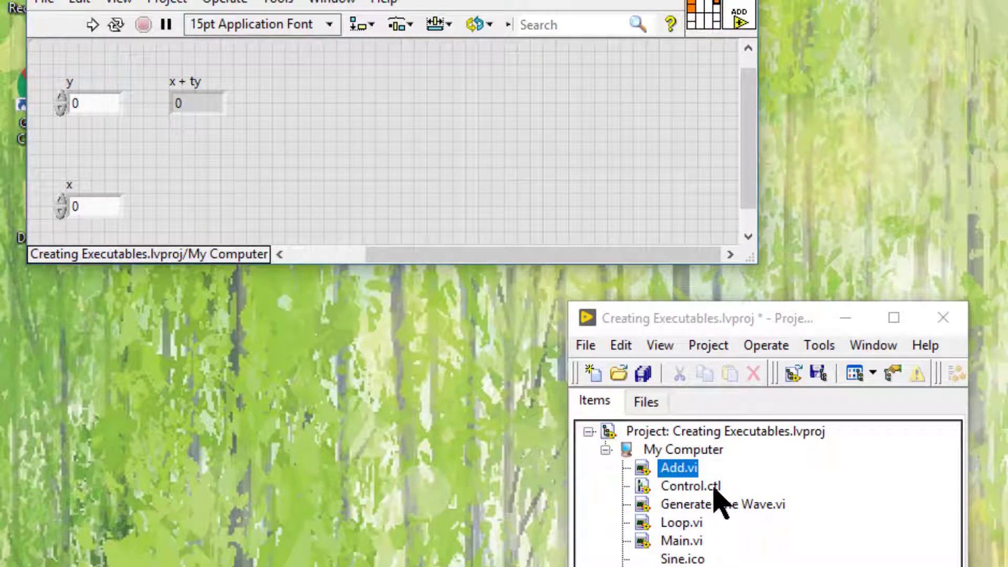
pyautogui.doubleClick(683, 523)
pyautogui.click(685, 542)
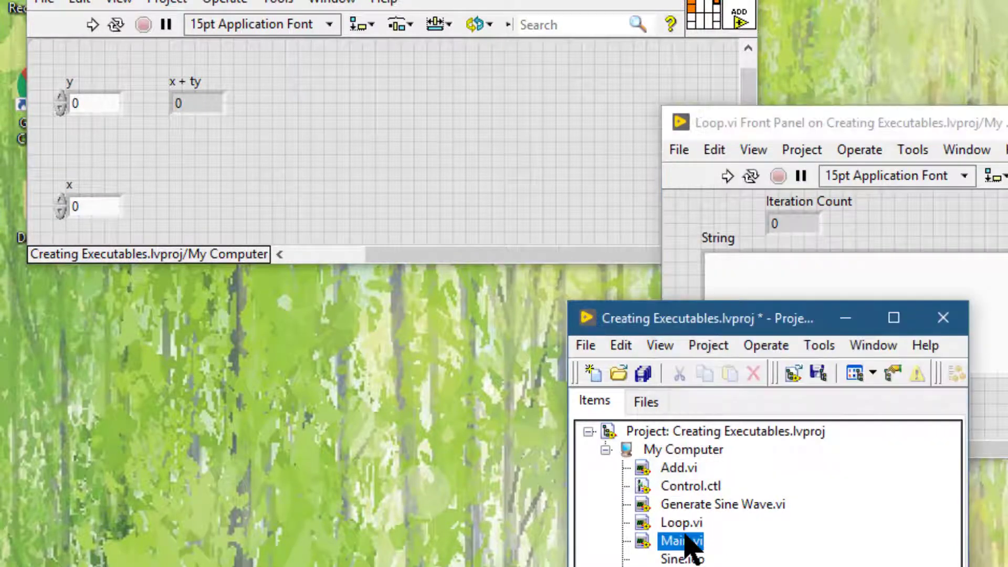
pyautogui.doubleClick(686, 542)
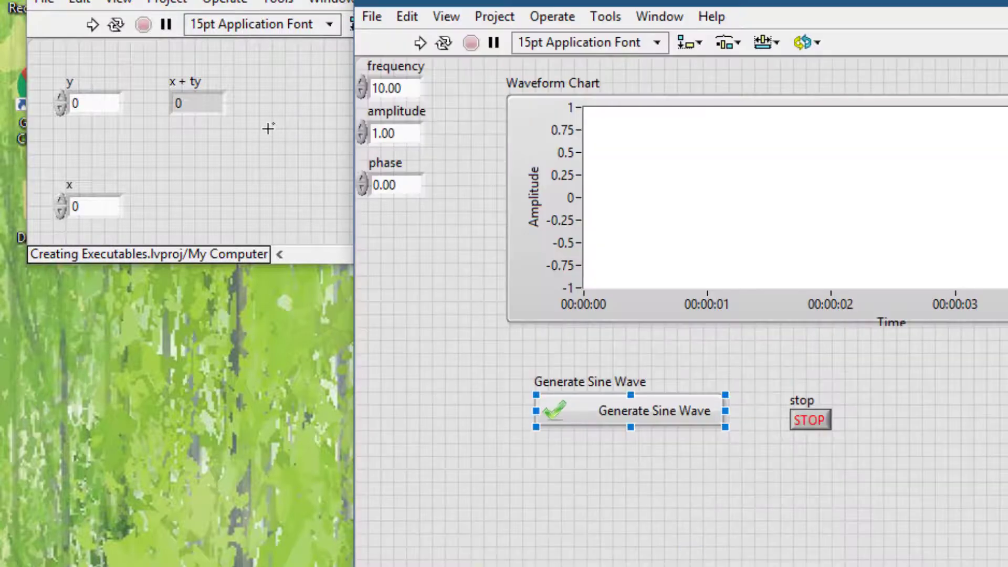
# Start a new Find and Replace from Add.vi searching for '+'
pyautogui.click(269, 129)
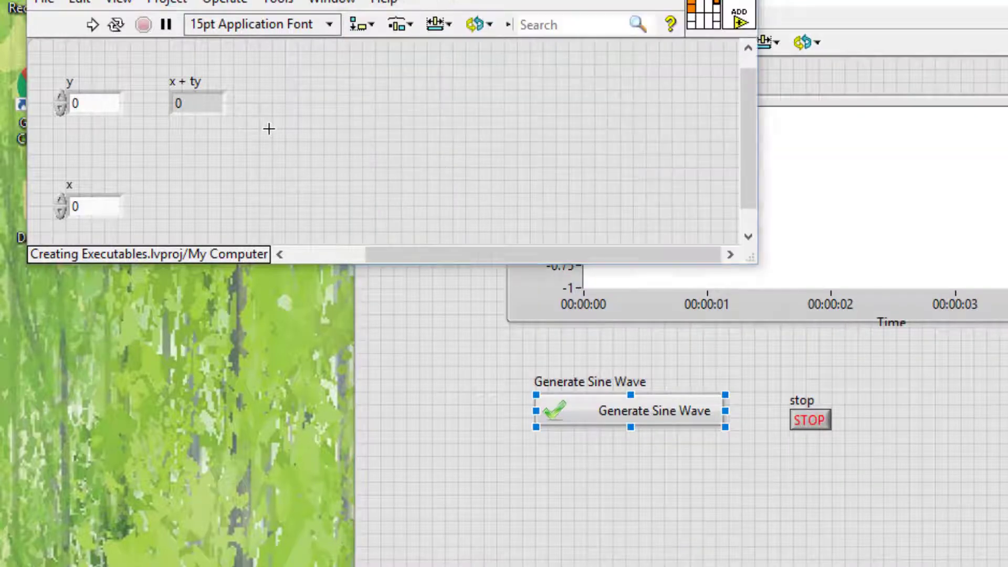
pyautogui.click(89, 5)
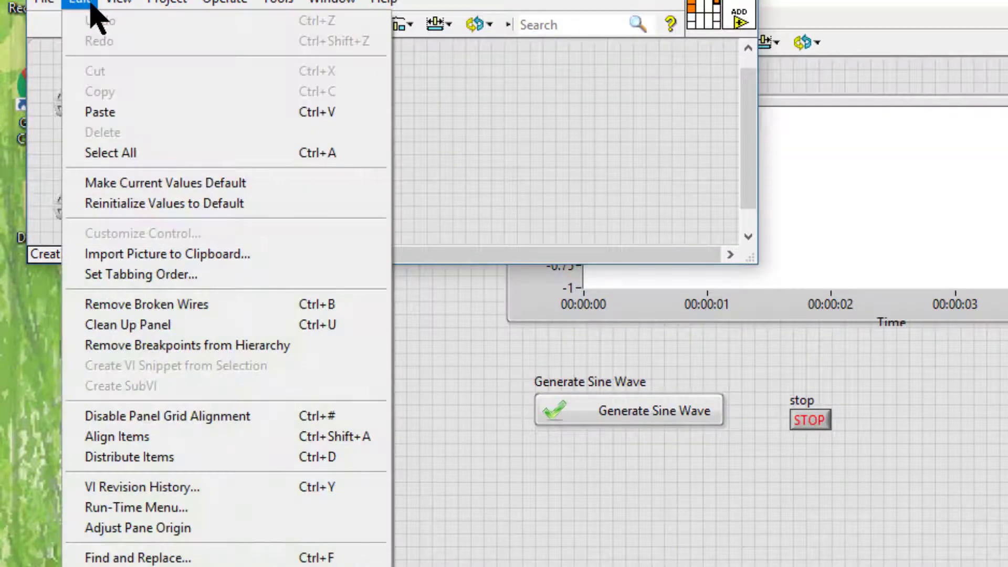
pyautogui.click(157, 558)
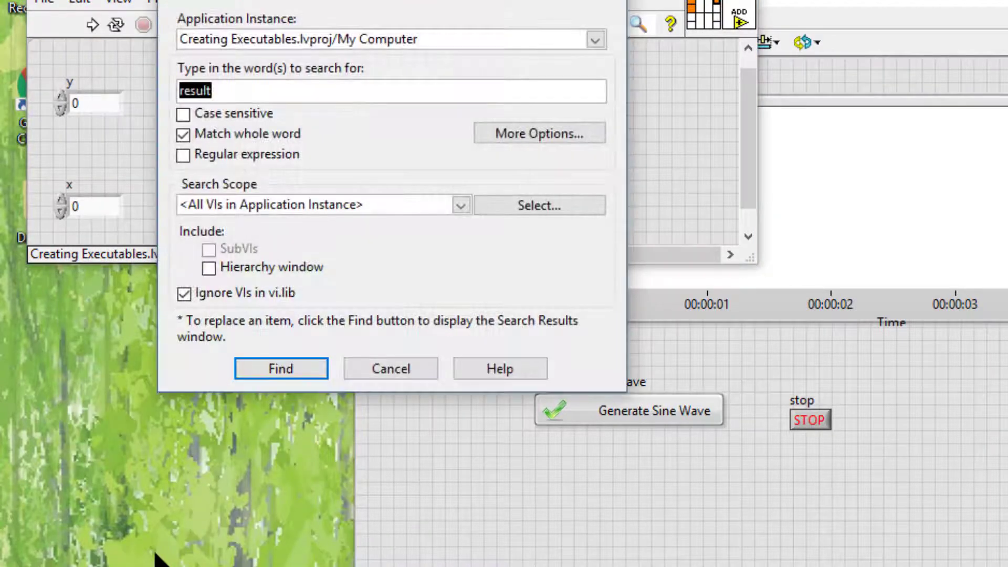
pyautogui.write('+')
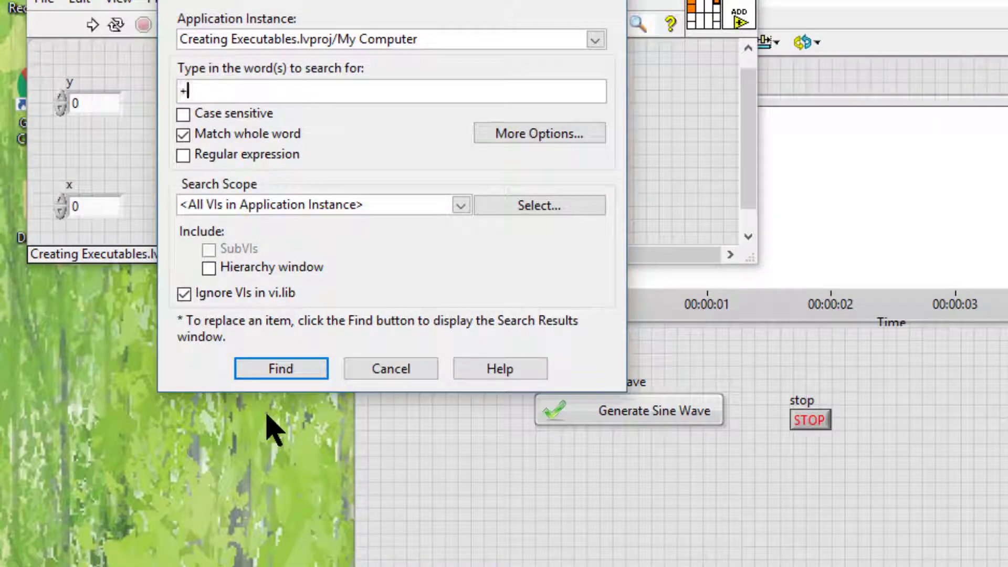
# Scope the search to selected VIs and toggle the VIs, globals and custom controls filters
pyautogui.click(527, 206)
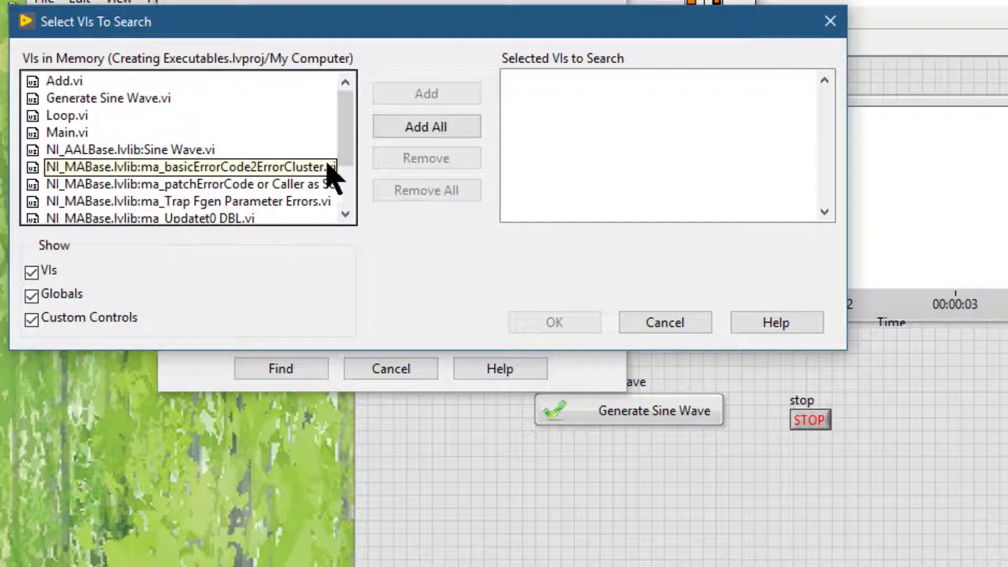
pyautogui.click(349, 192)
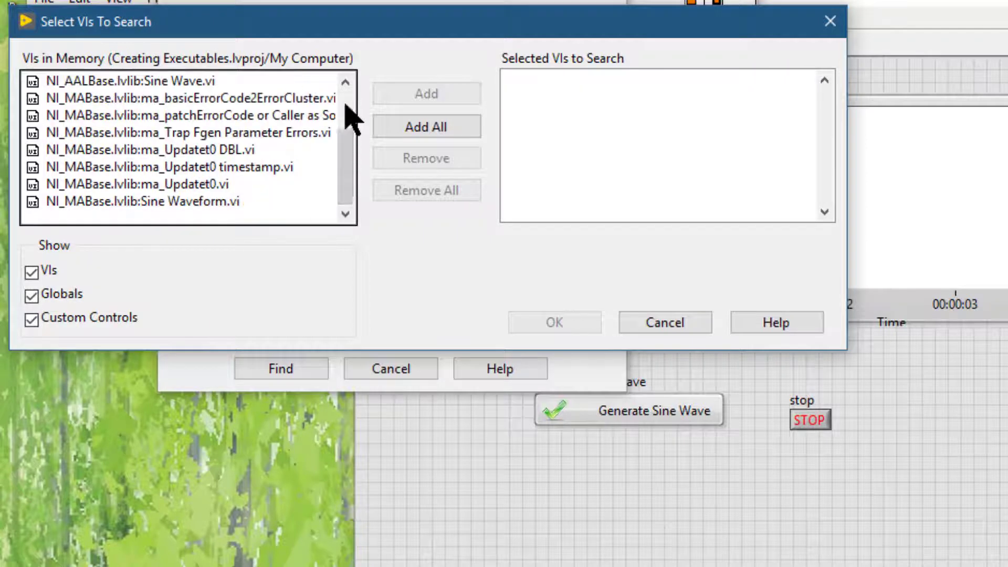
pyautogui.click(349, 95)
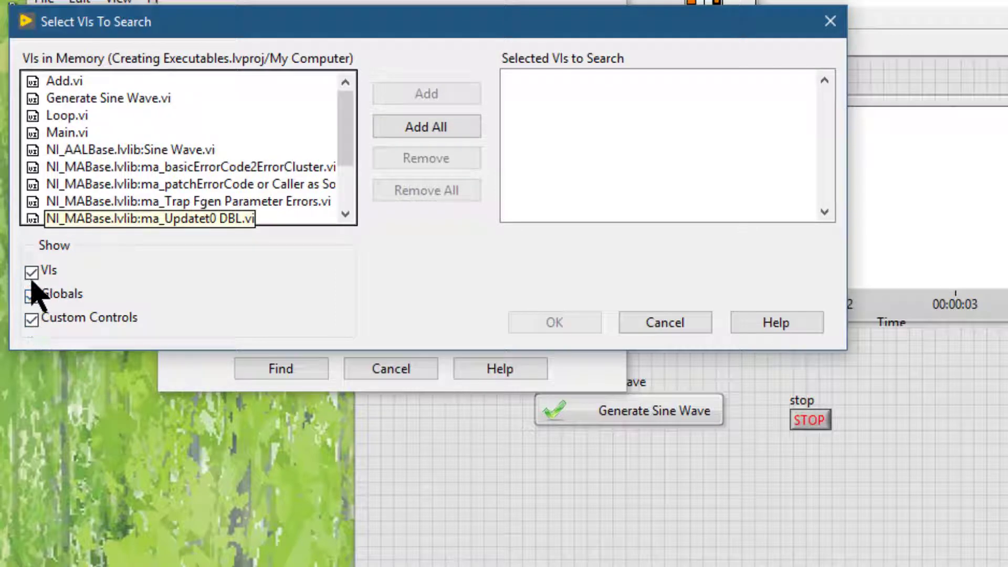
pyautogui.click(32, 280)
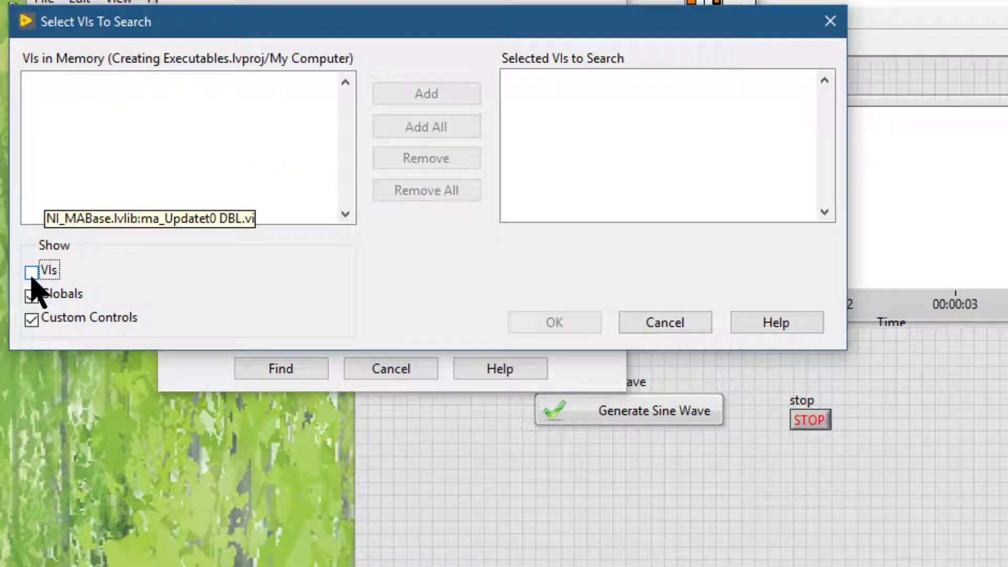
pyautogui.click(32, 274)
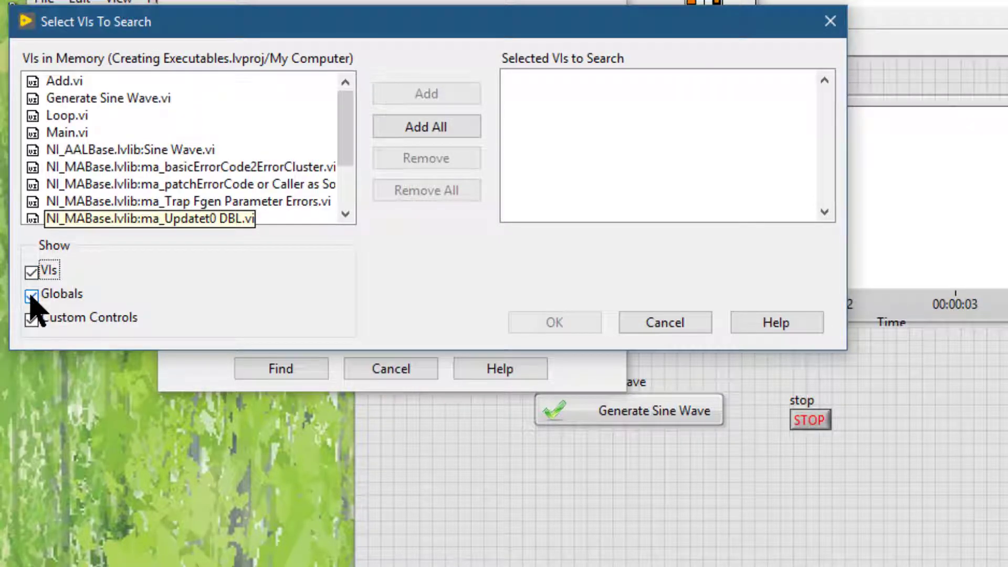
pyautogui.click(32, 273)
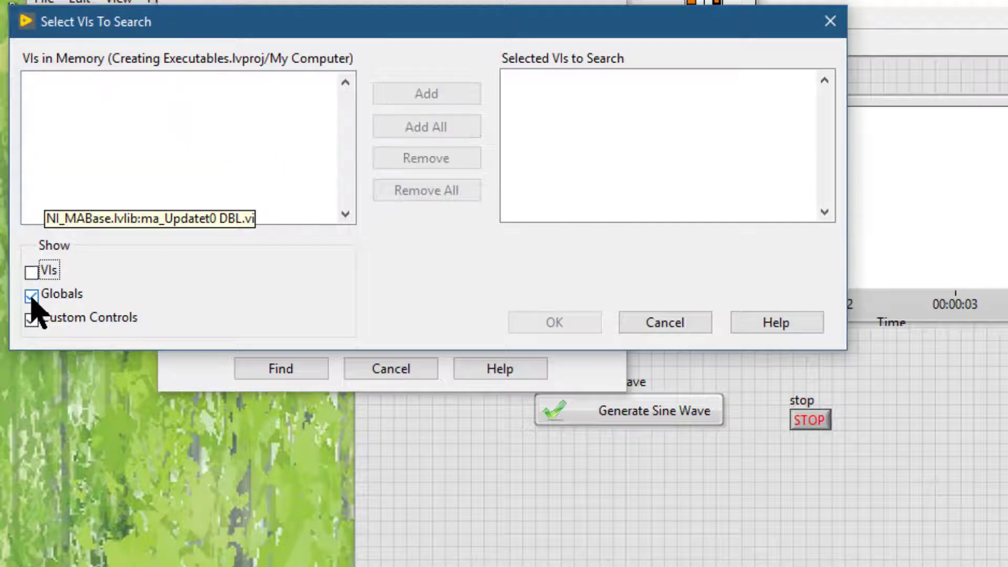
pyautogui.click(32, 296)
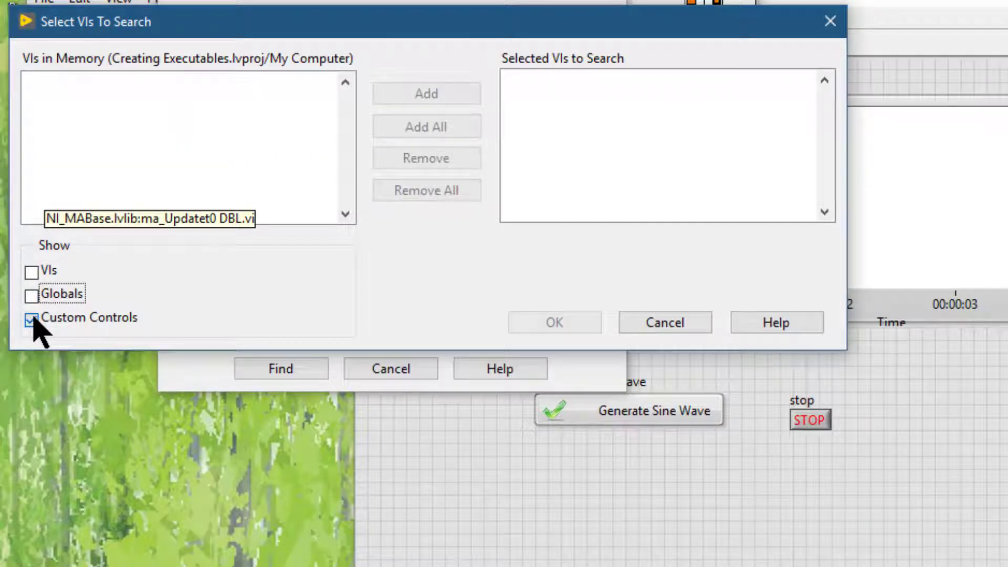
pyautogui.click(32, 320)
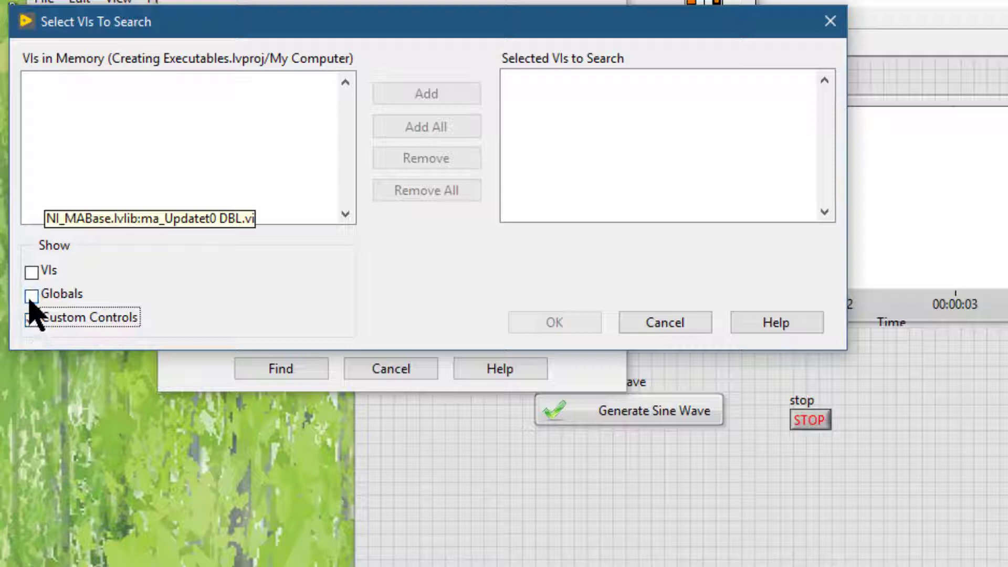
pyautogui.click(32, 295)
pyautogui.click(31, 272)
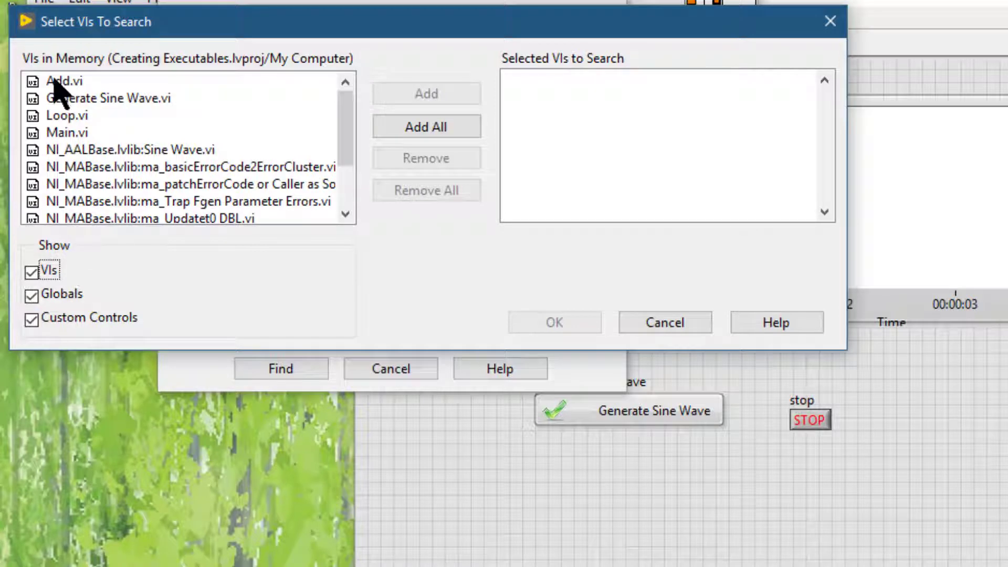
# Limit the VIs to search to Add.vi alone and run the '+' search
pyautogui.click(58, 84)
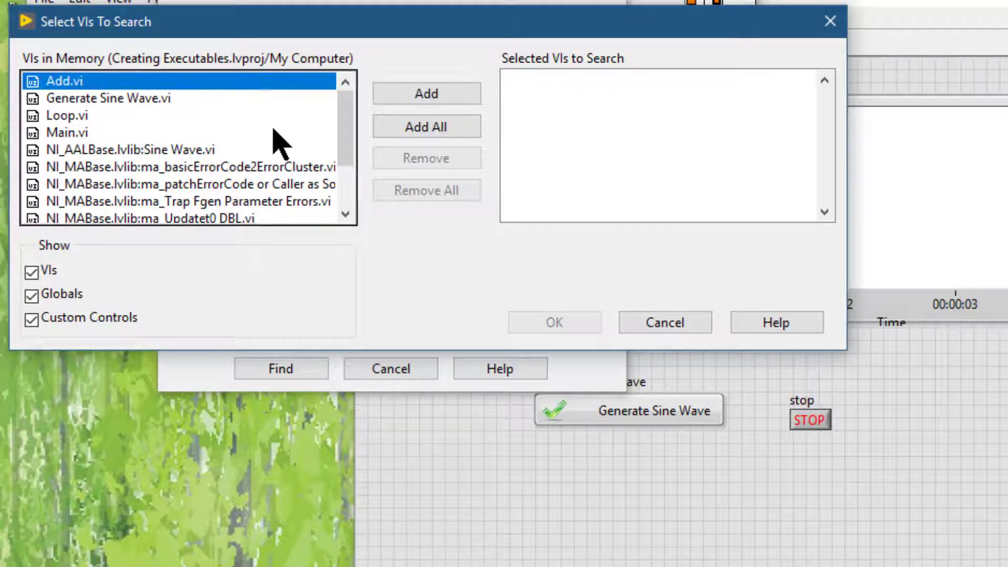
pyautogui.click(412, 128)
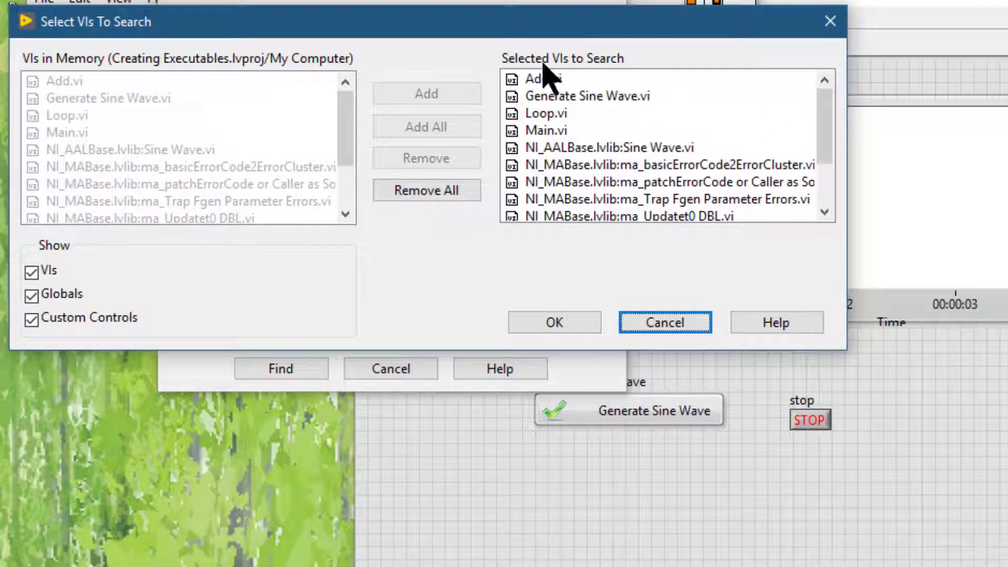
pyautogui.click(455, 197)
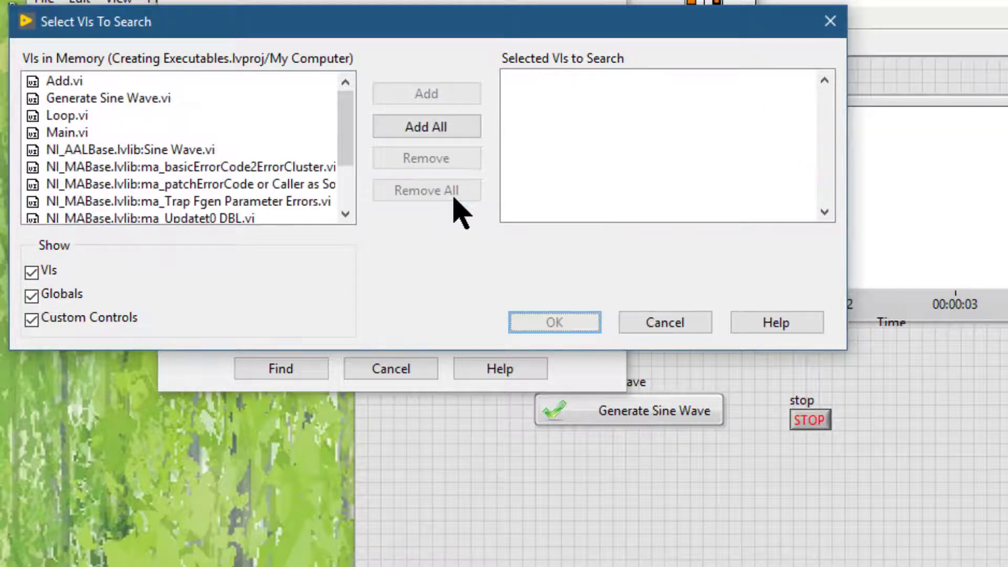
pyautogui.click(67, 82)
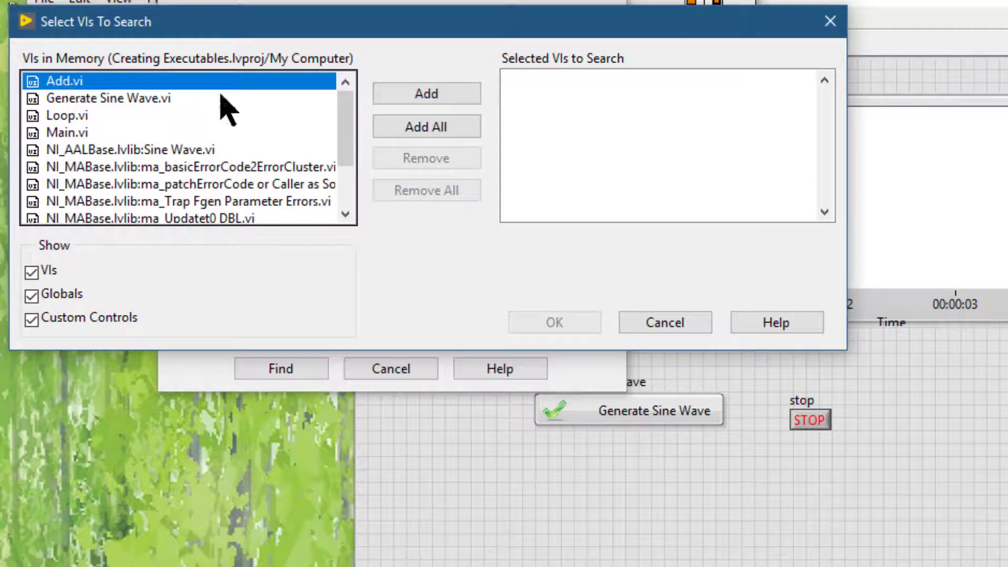
pyautogui.click(408, 103)
pyautogui.click(576, 324)
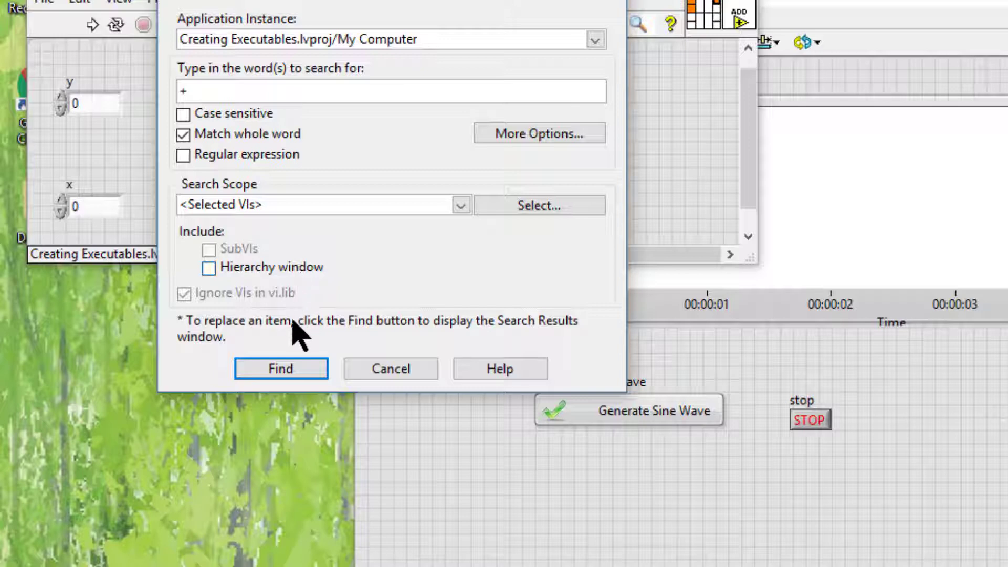
pyautogui.click(293, 371)
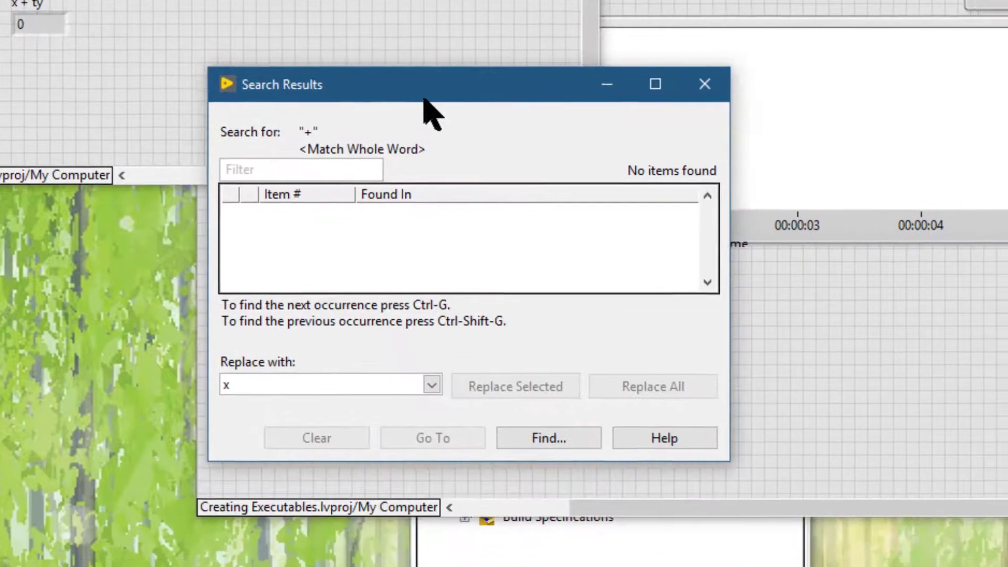
# Search for x across all VIs in the application instance
pyautogui.hotkey('ctrl', 'f')
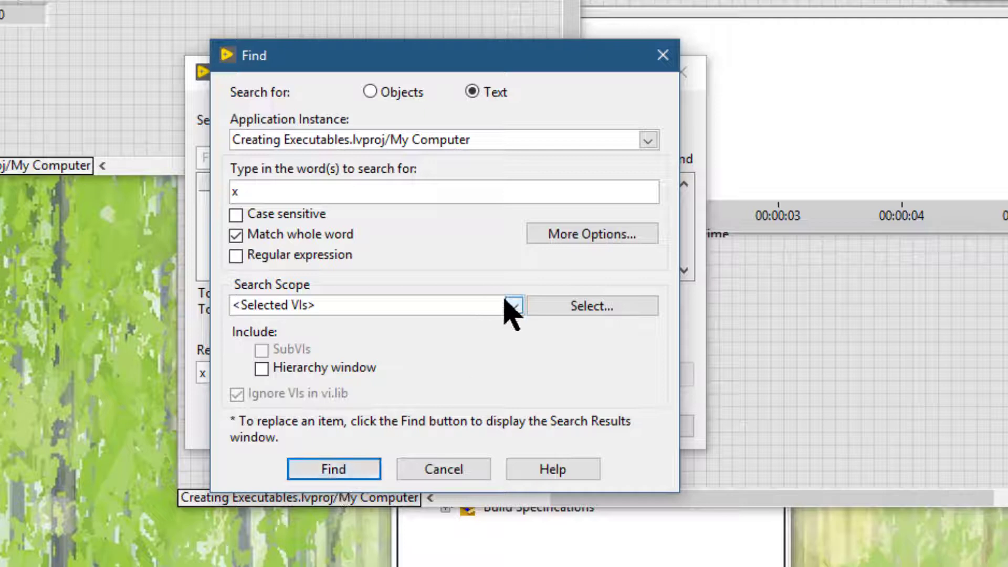
pyautogui.click(505, 306)
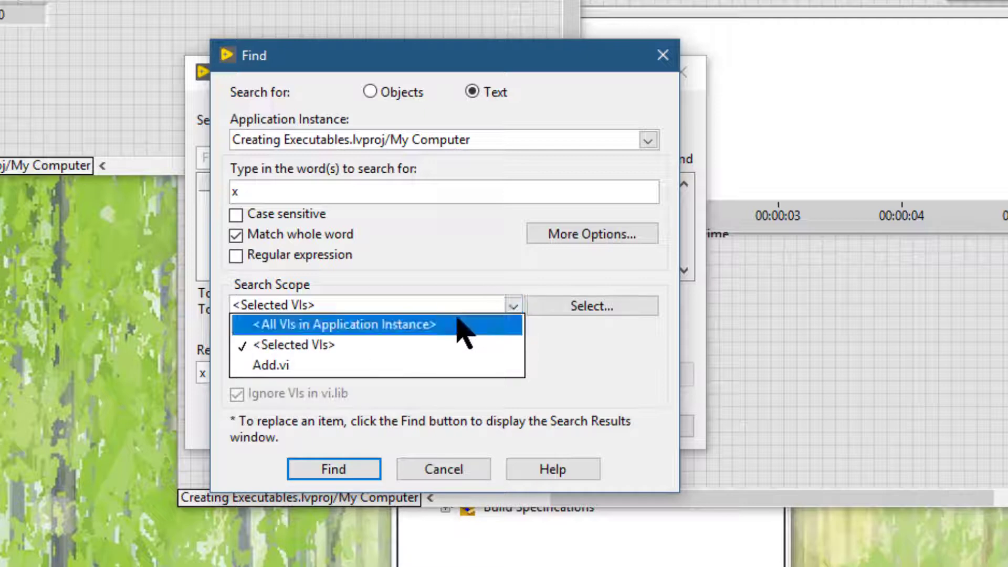
pyautogui.click(351, 328)
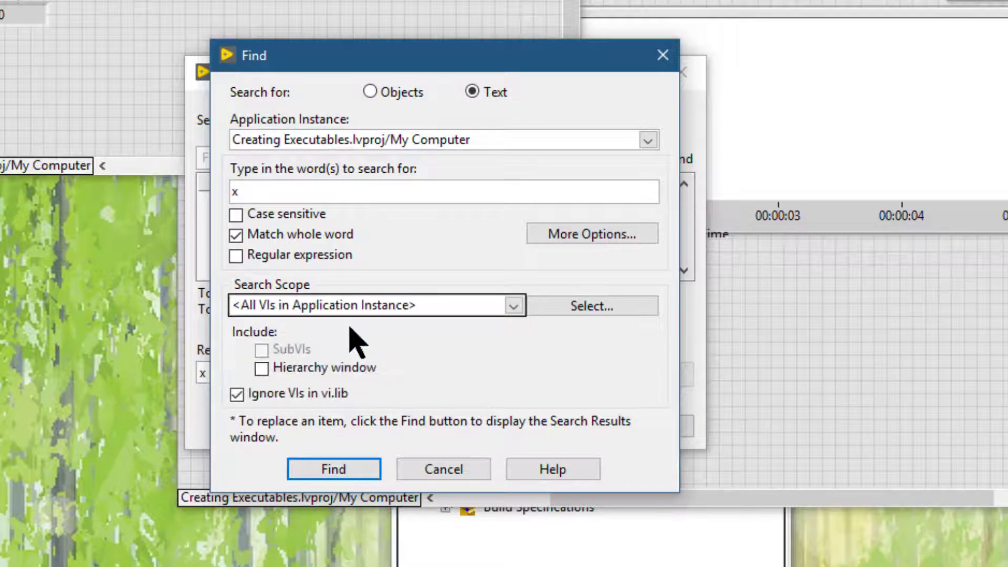
pyautogui.click(319, 474)
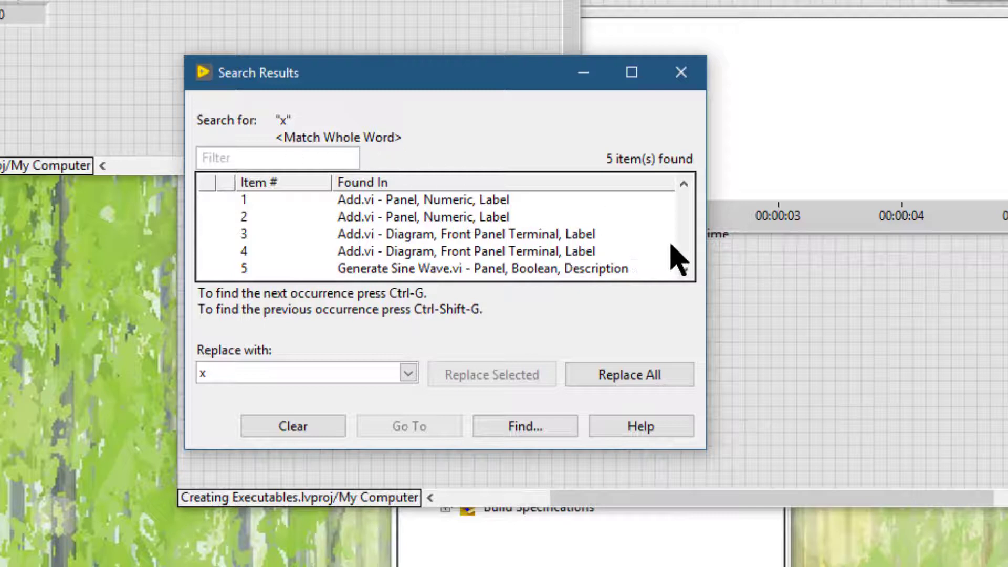
# Go to each of the first three x matches, then return to the results window
pyautogui.click(469, 201)
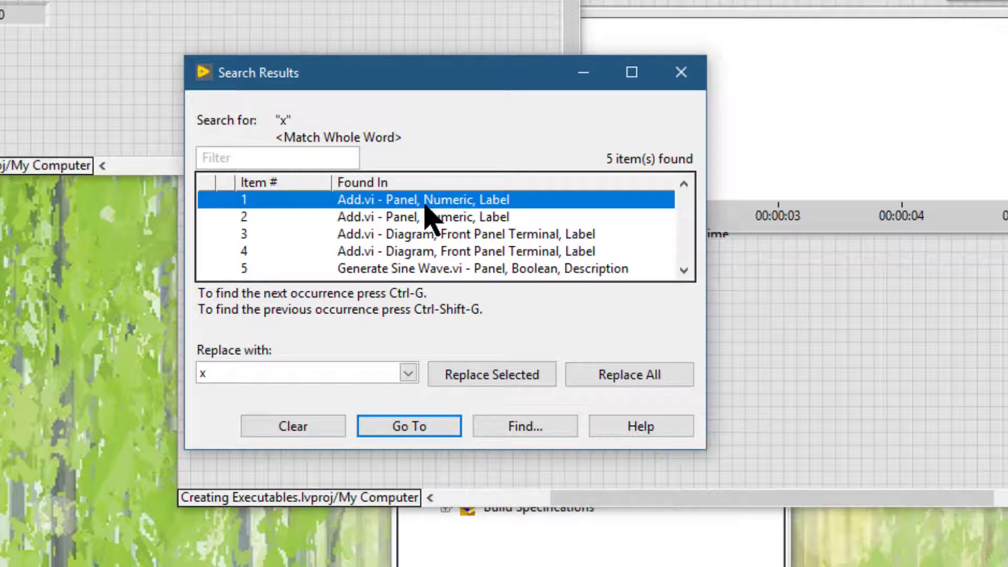
pyautogui.click(383, 427)
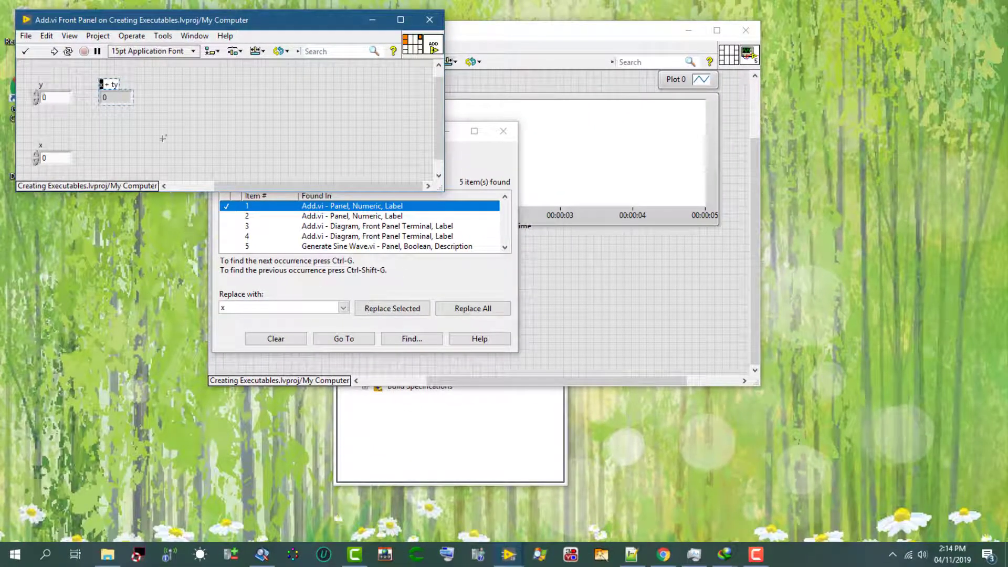
pyautogui.click(327, 216)
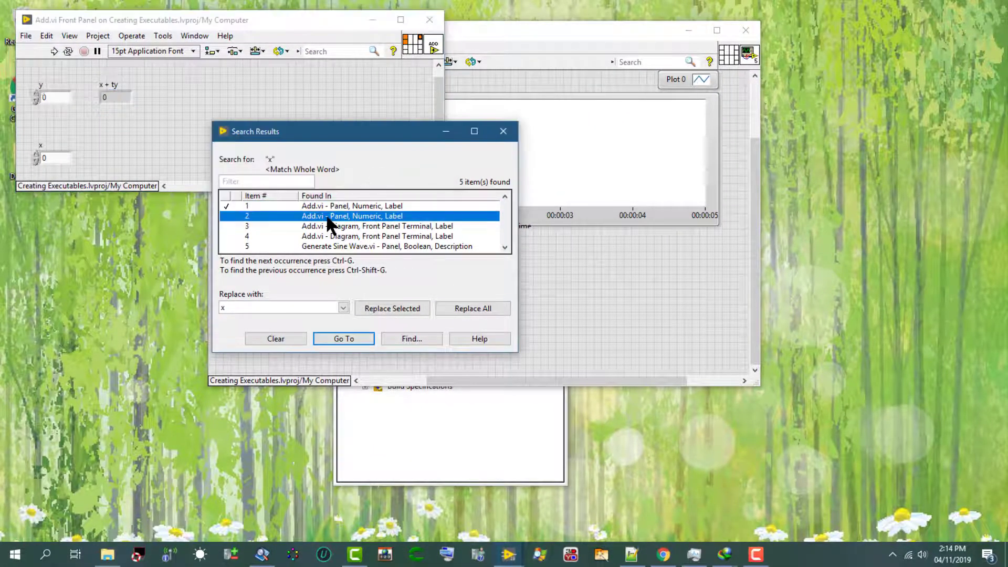
pyautogui.click(331, 336)
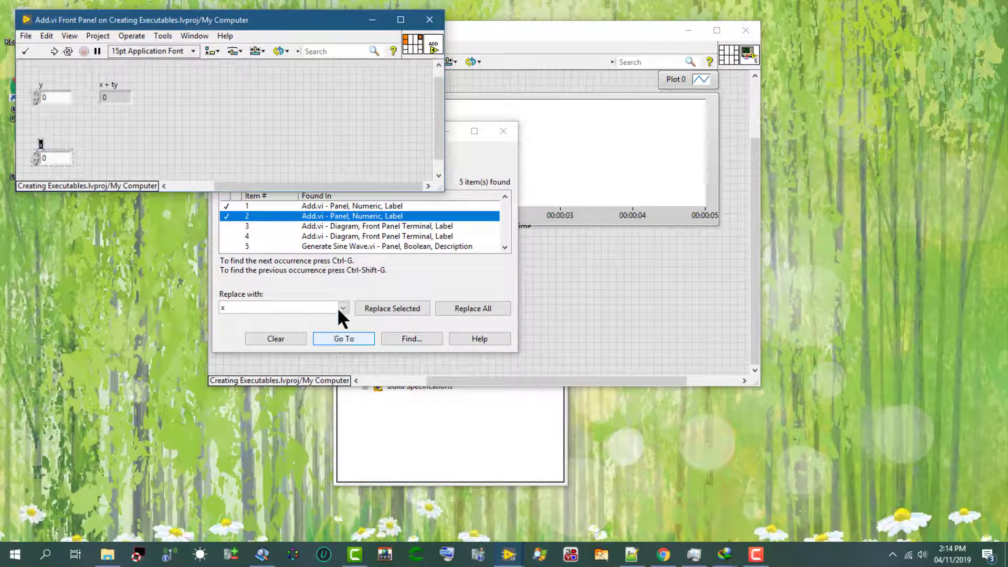
pyautogui.click(343, 225)
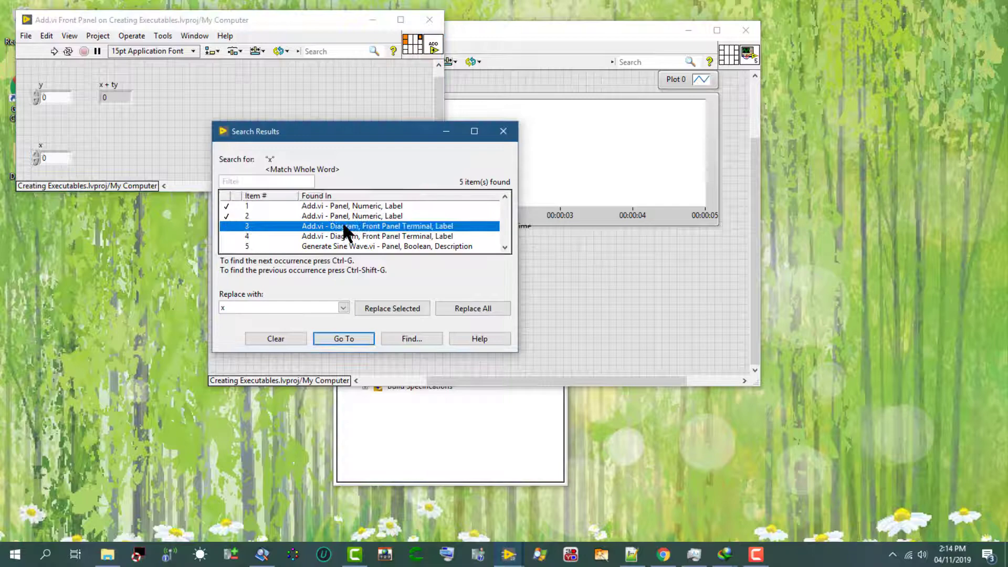
pyautogui.click(323, 339)
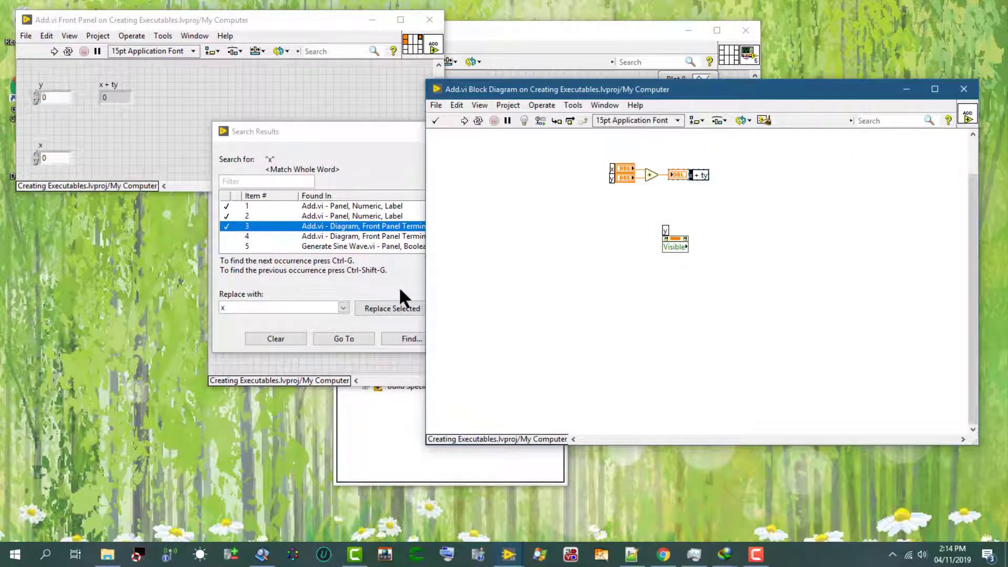
pyautogui.click(399, 289)
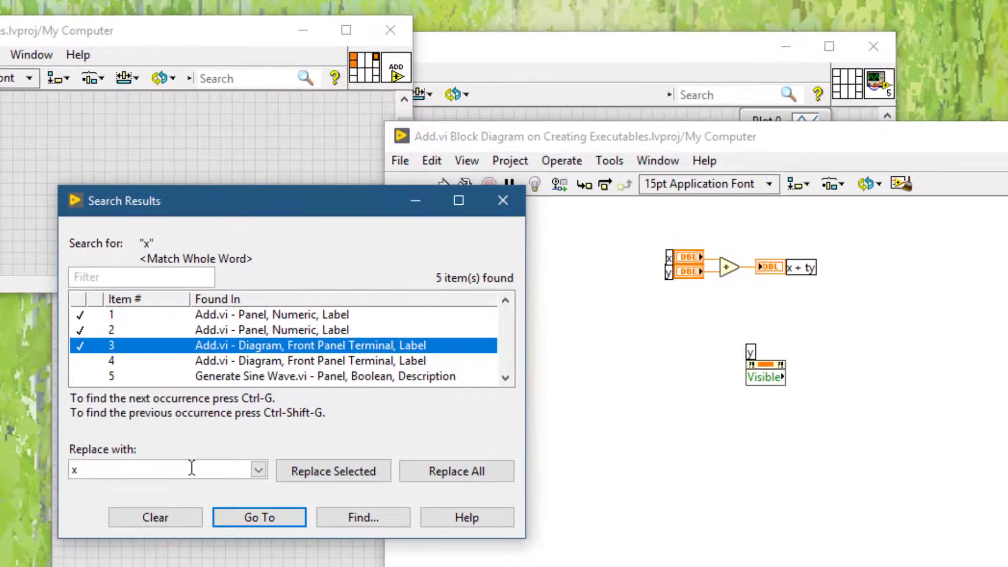
pyautogui.click(192, 467)
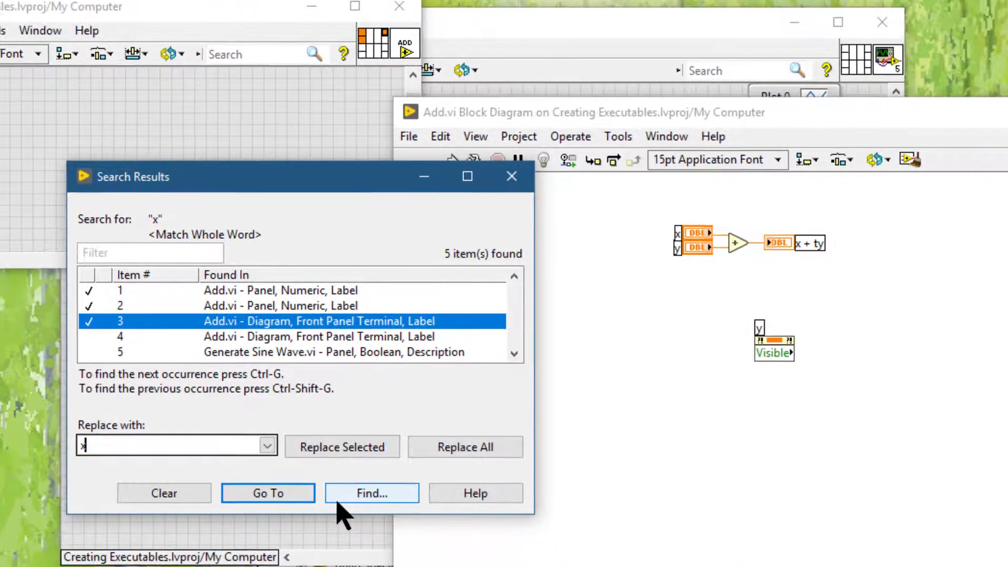
# Search for '+' with 'add' as the replacement text
pyautogui.click(346, 517)
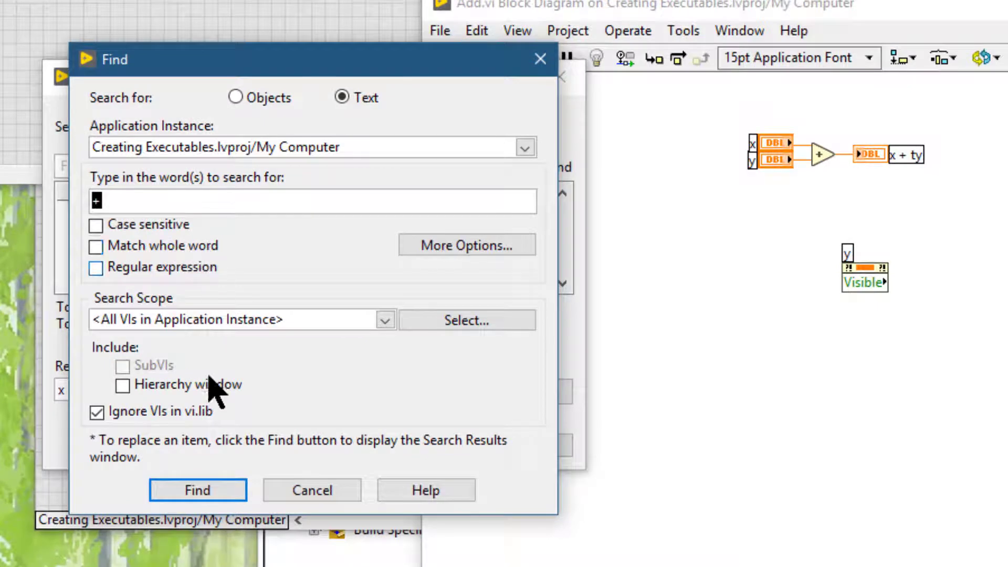
pyautogui.click(198, 490)
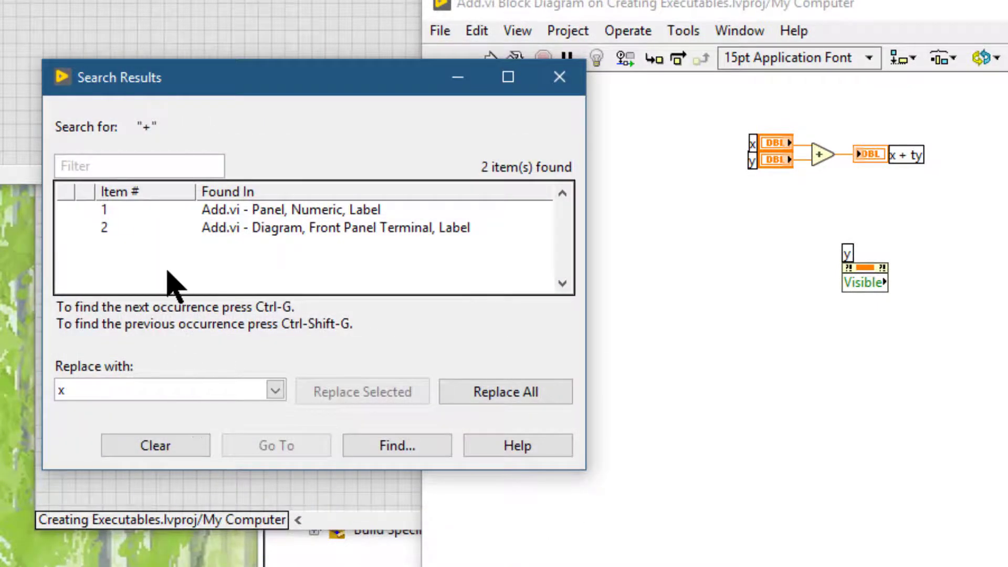
pyautogui.click(95, 382)
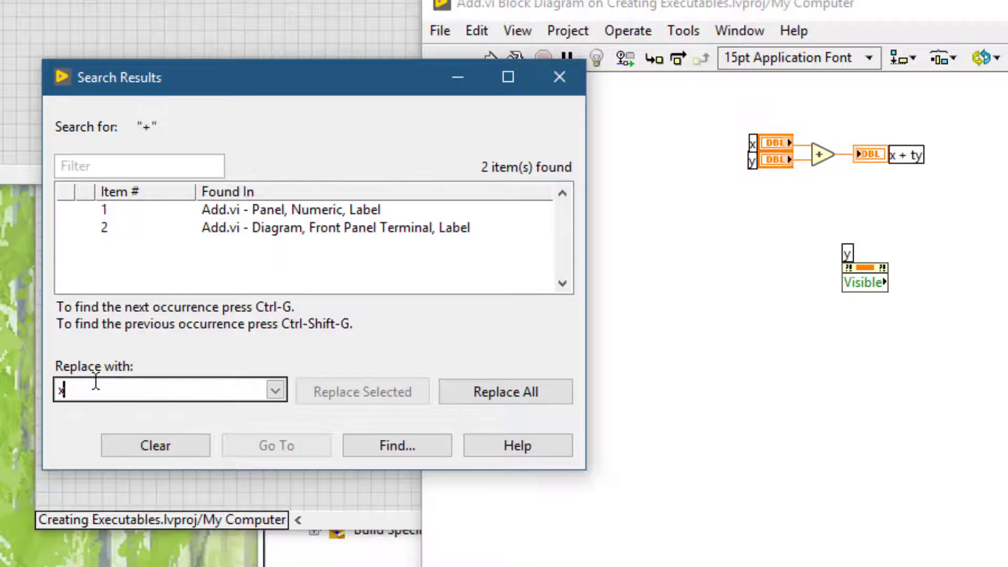
pyautogui.write('add')
# Go to the '+' in the diagram label and replace it with 'add'
pyautogui.click(257, 232)
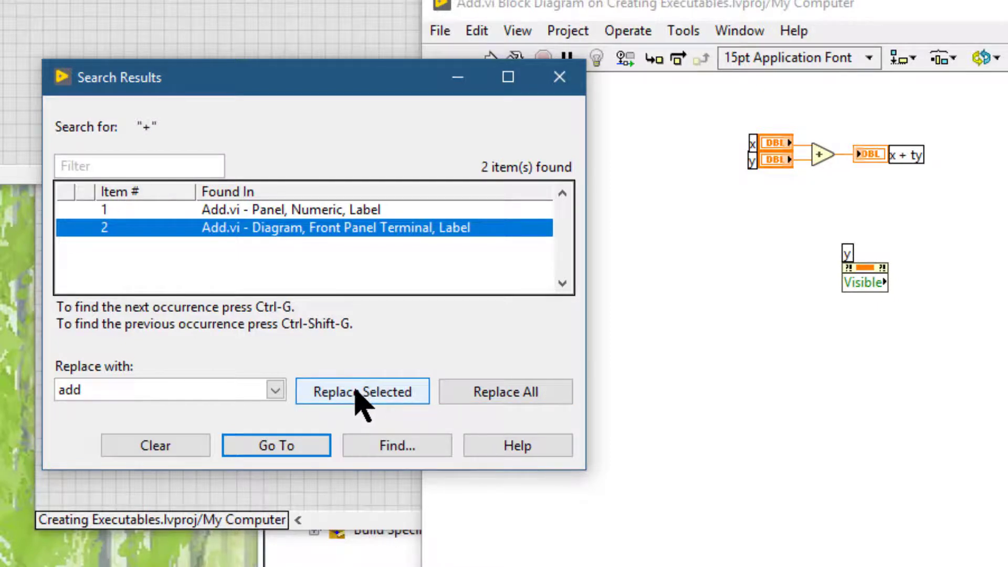
pyautogui.click(288, 442)
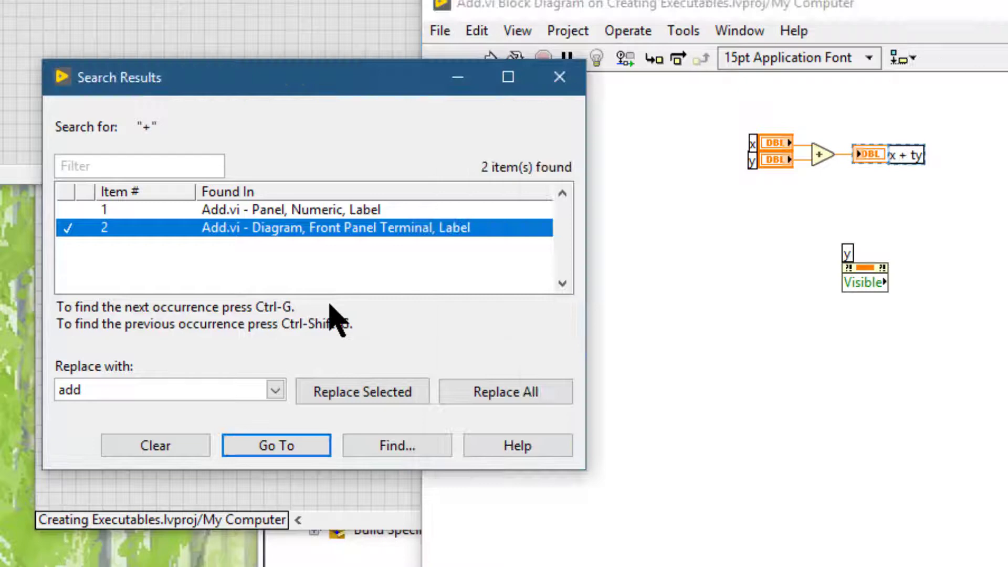
pyautogui.click(331, 324)
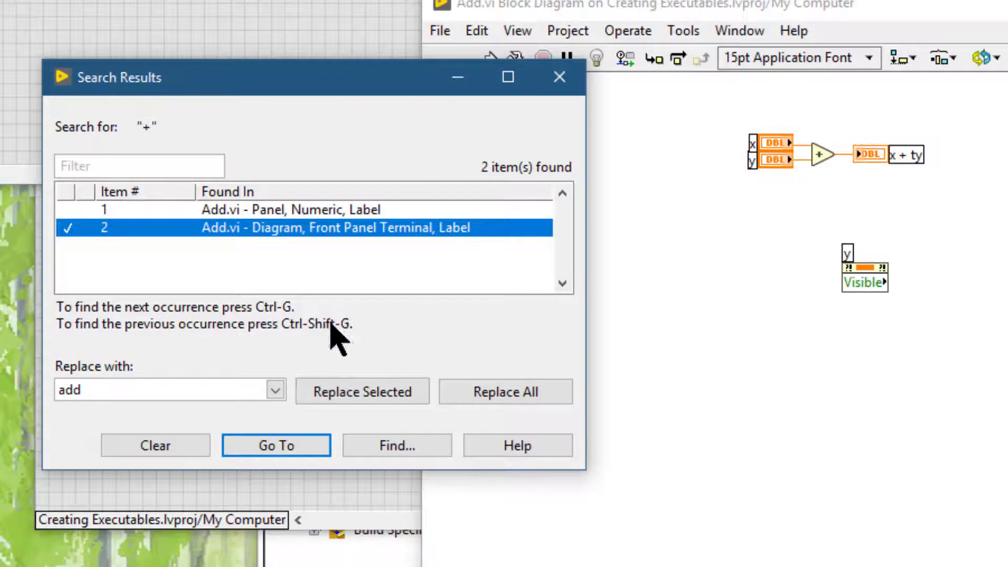
pyautogui.click(336, 396)
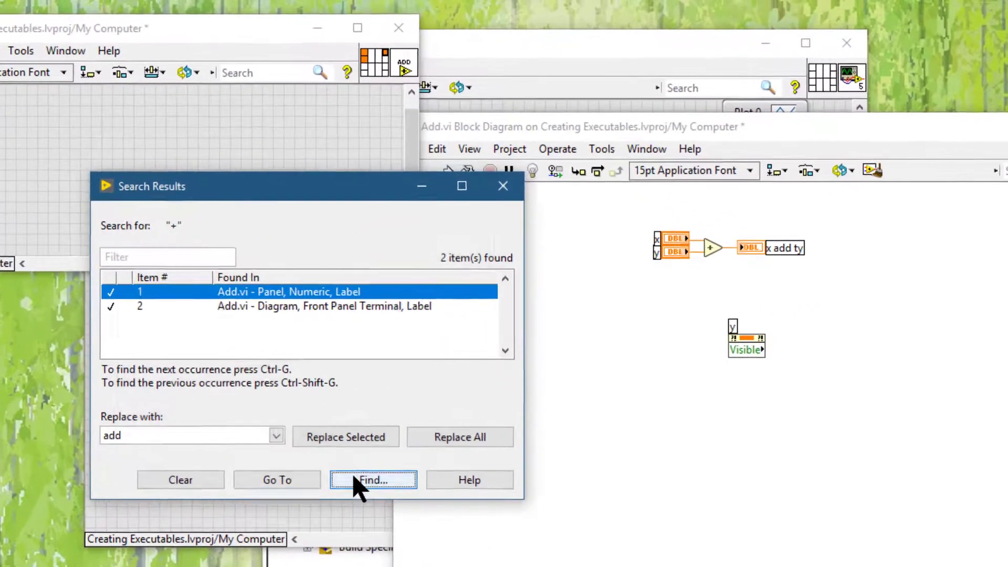
# Search for 'visible', select the property node match, and attempt Replace All with 'add'
pyautogui.click(404, 339)
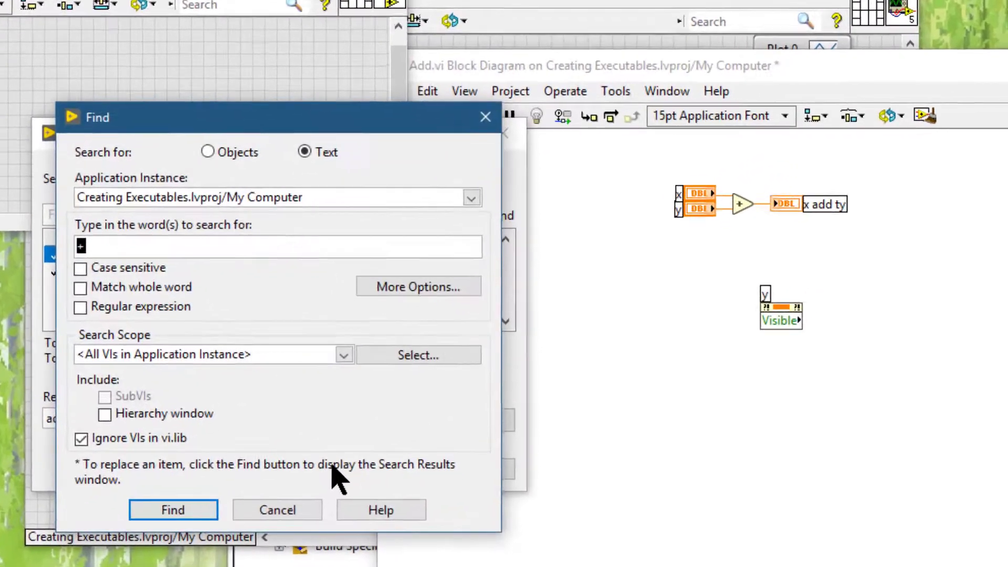
pyautogui.write('visible')
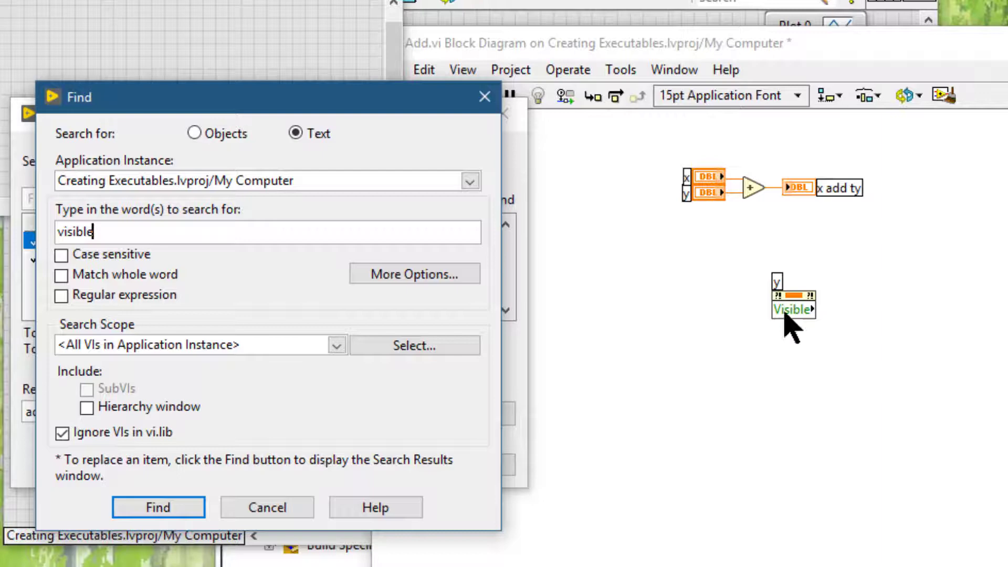
pyautogui.click(188, 513)
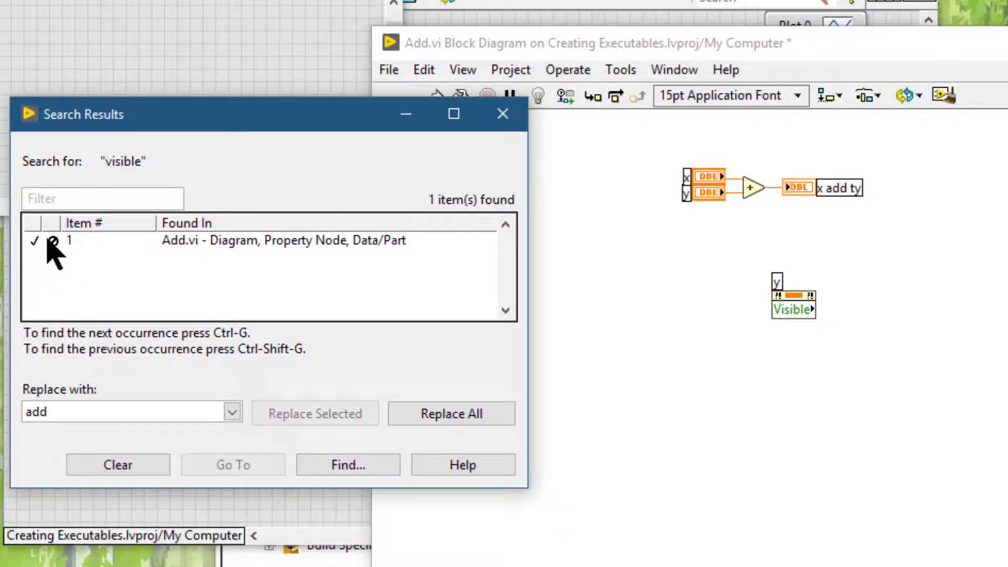
pyautogui.click(128, 242)
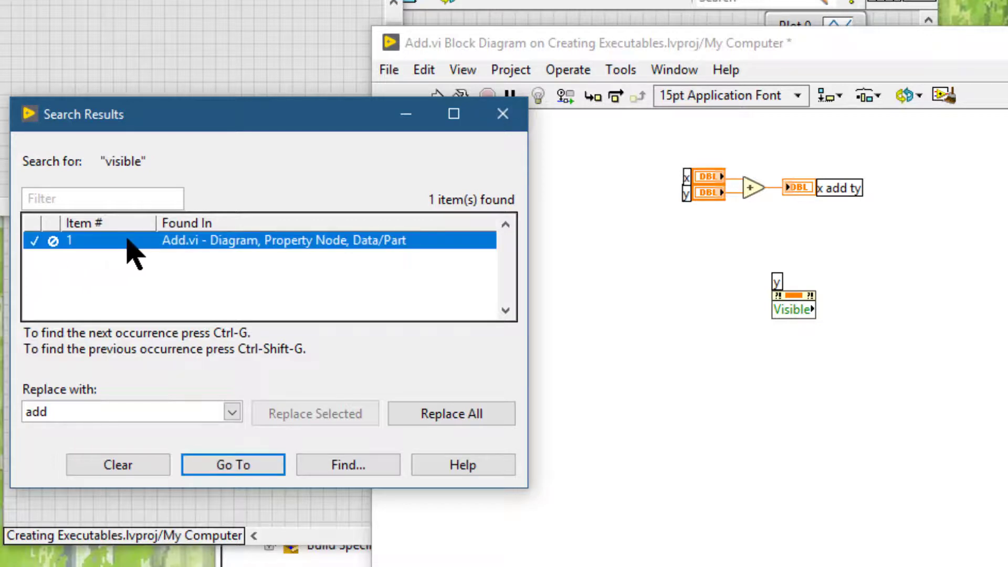
pyautogui.click(77, 414)
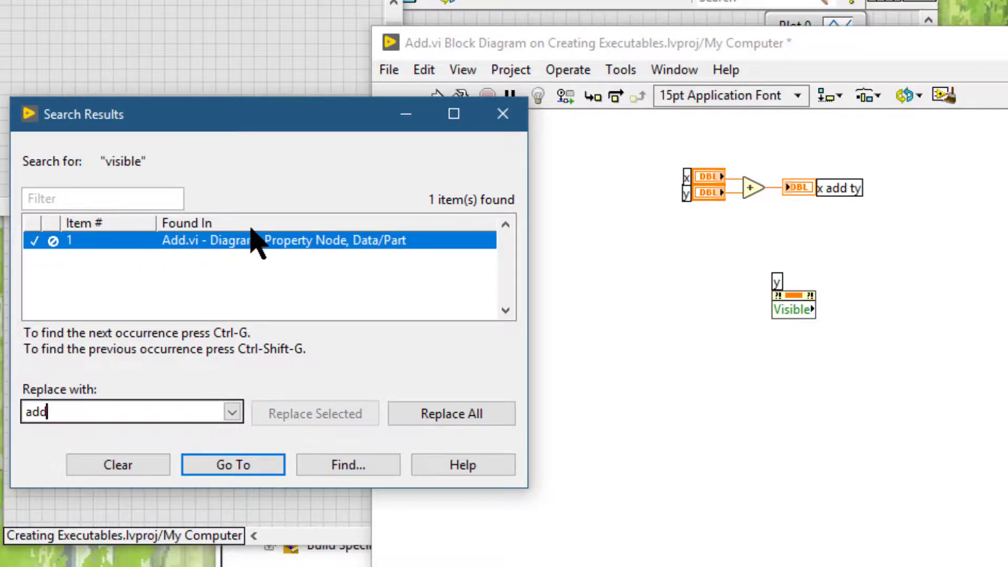
pyautogui.click(463, 423)
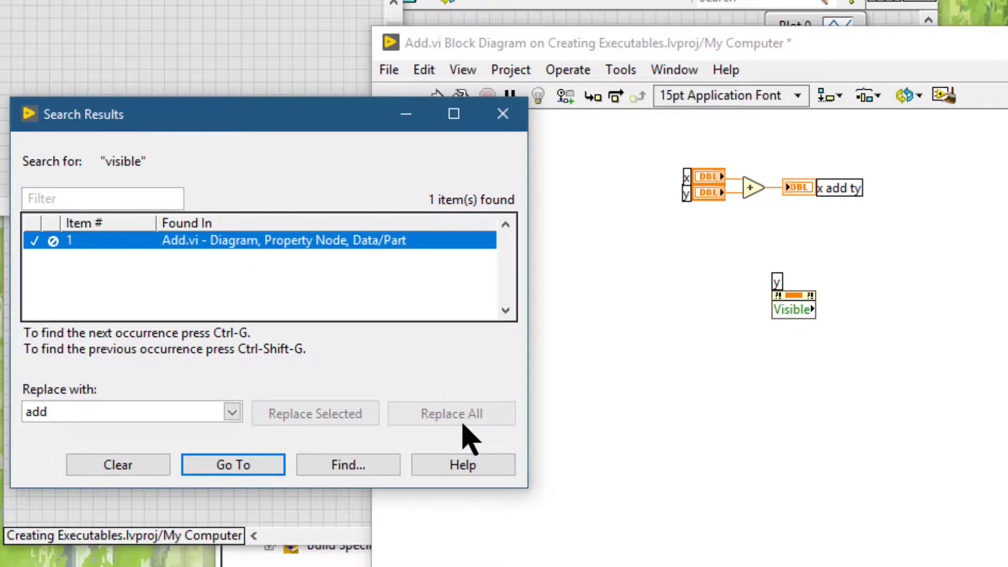